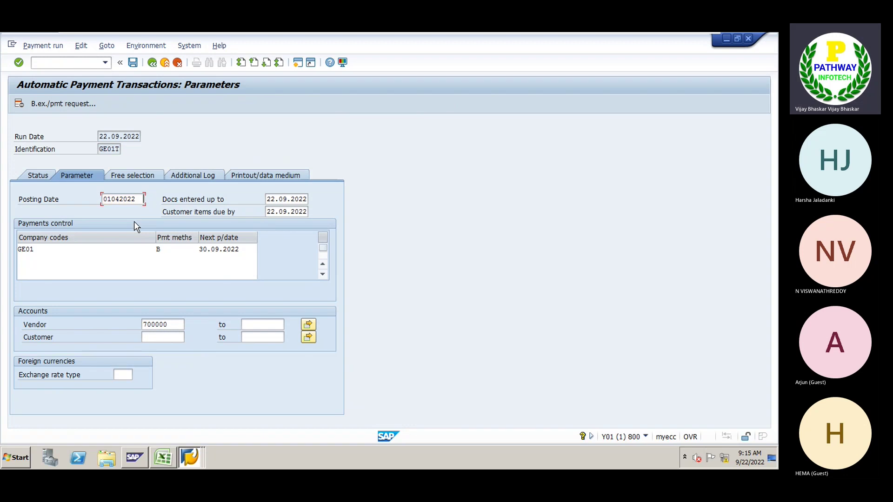
# Confirm posting date 01.04.2022 past the warnings and save the parameters for run GE01T
pyautogui.press('Return')
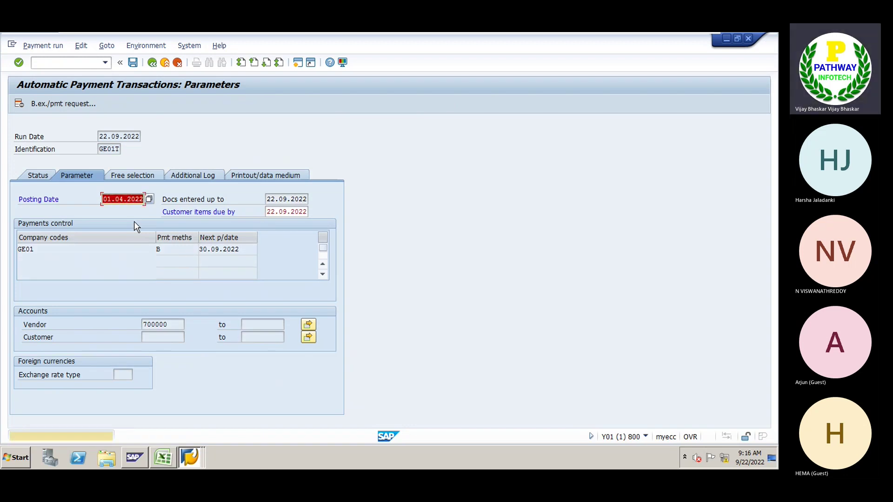
pyautogui.press('Return')
pyautogui.click(130, 64)
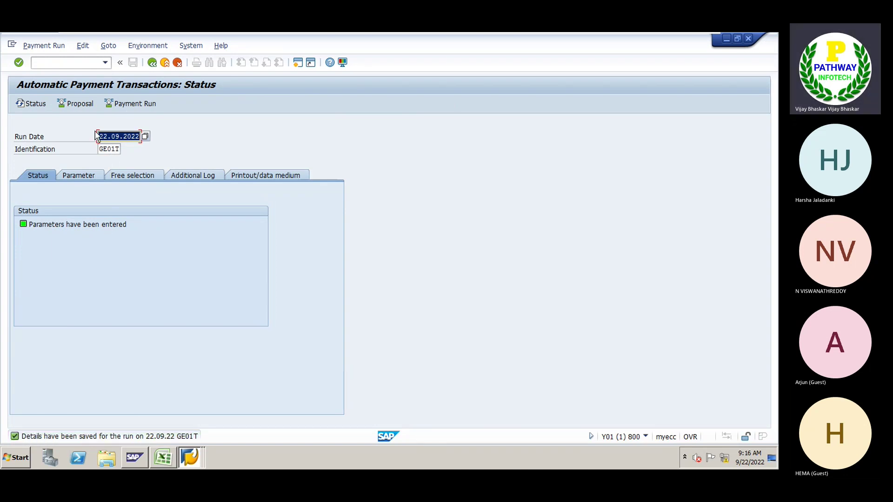
# Schedule the GE01T payment proposal to start immediately and refresh the status until it shows as created
pyautogui.click(75, 103)
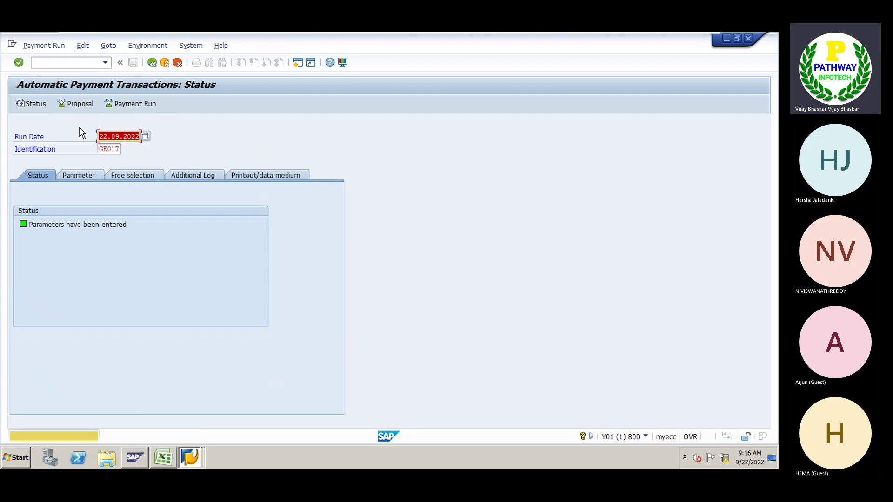
pyautogui.press('Return')
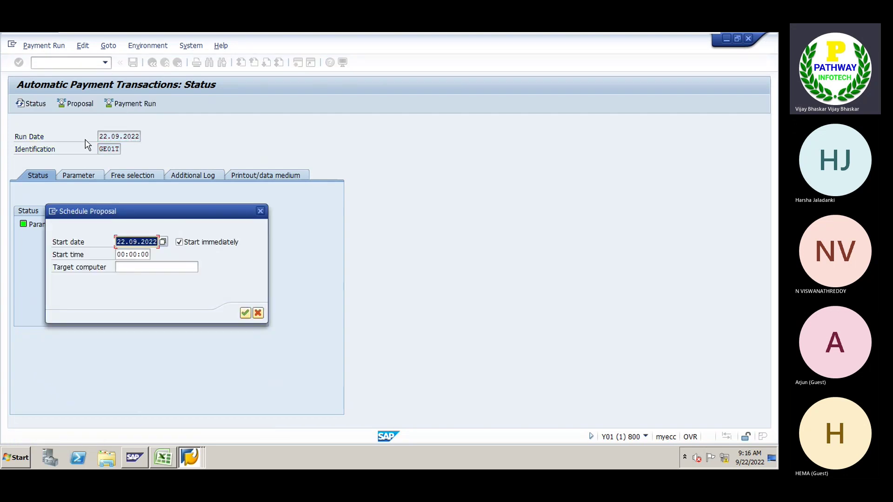
pyautogui.press('Return')
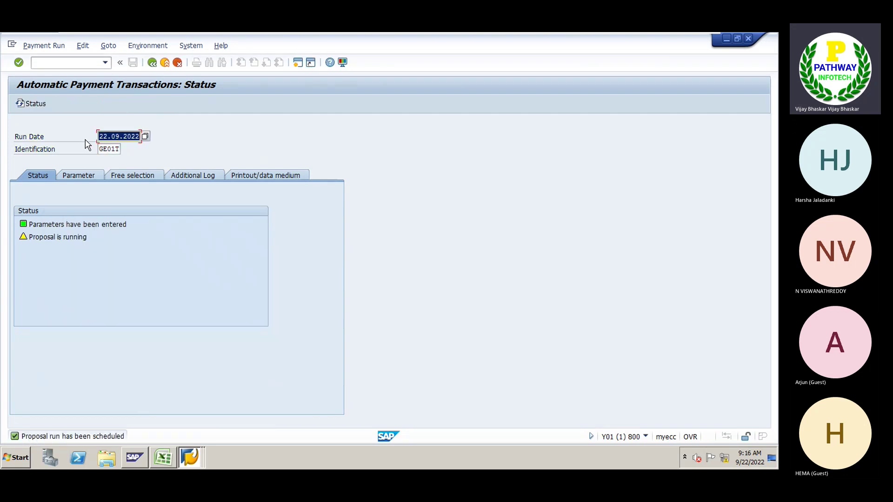
pyautogui.press('Return')
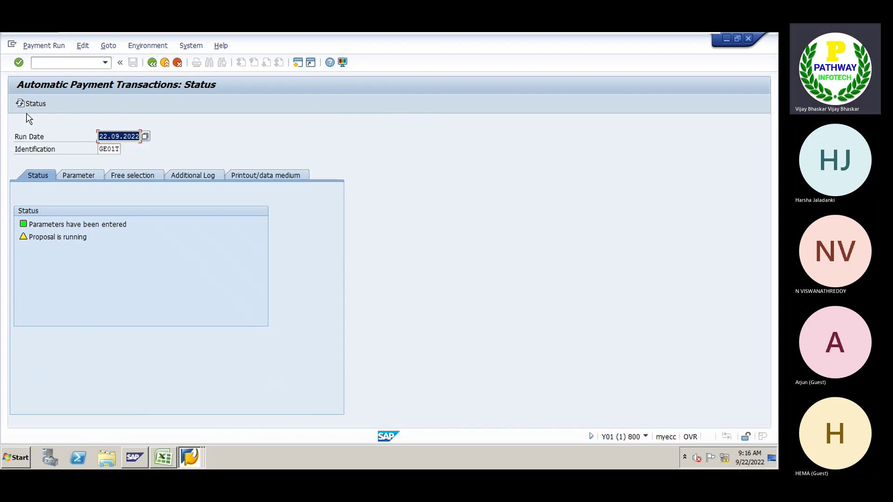
pyautogui.click(23, 104)
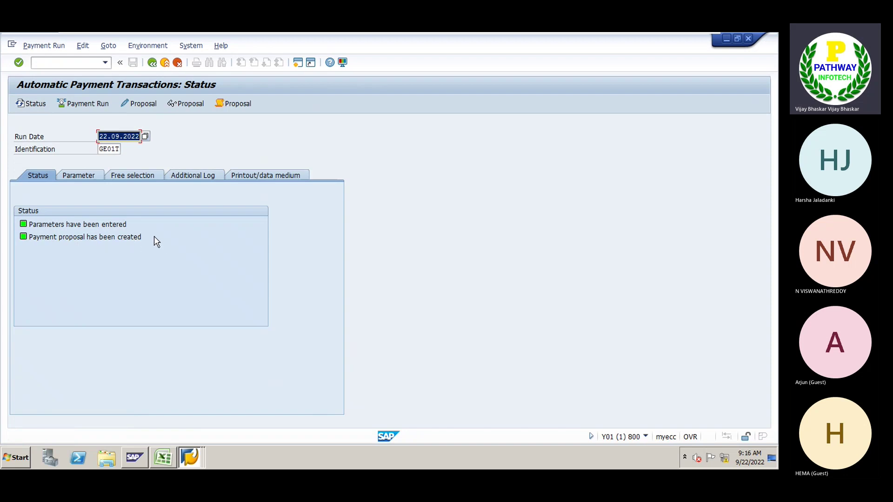
# Display the payment proposal and compare it with vendor 700000's open invoices in the FBL1N session
pyautogui.click(188, 106)
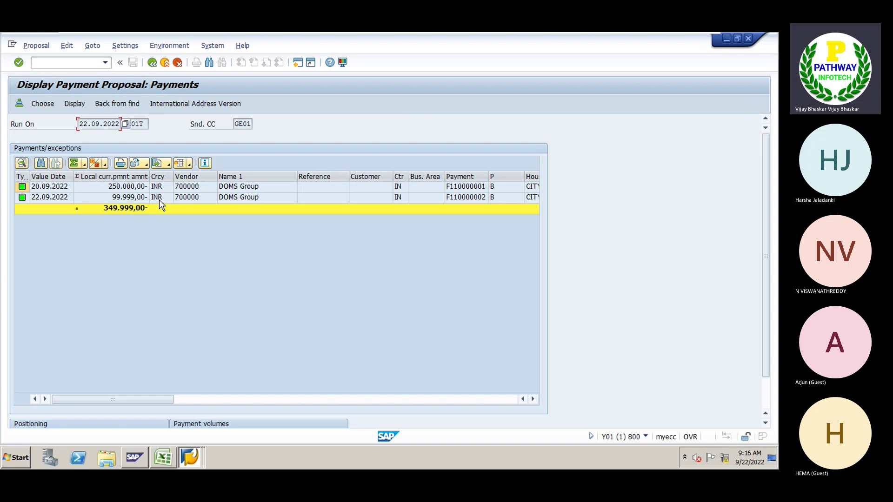
pyautogui.hotkey('alt', 'Tab')
pyautogui.hotkey('alt', 'Tab')
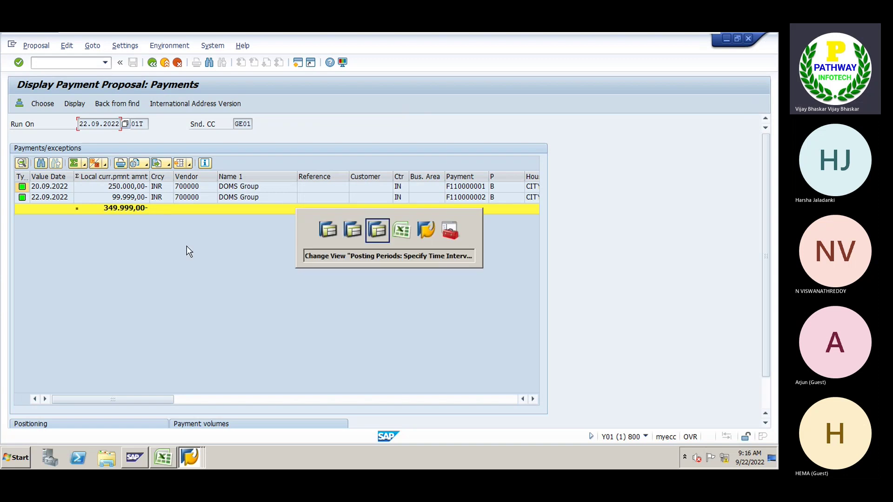
pyautogui.hotkey('alt', 'Tab')
pyautogui.hotkey('alt', 'Tab')
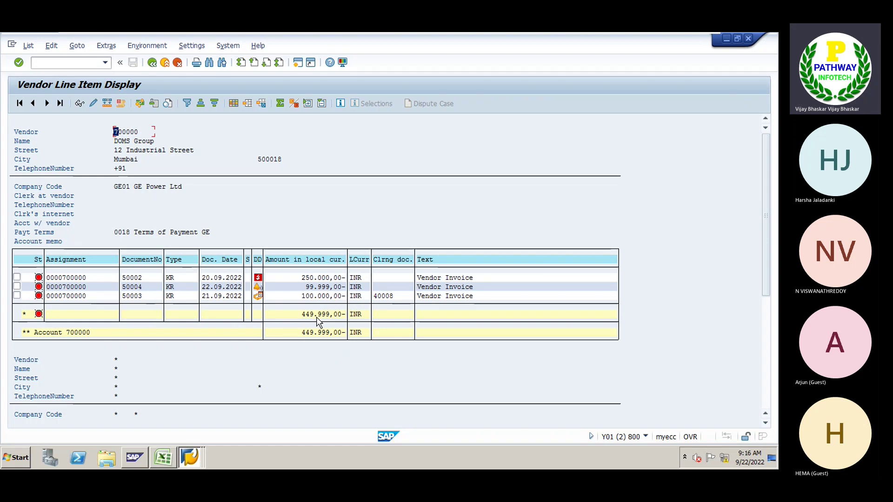
pyautogui.hotkey('alt', 'Tab')
pyautogui.hotkey('alt', 'Tab')
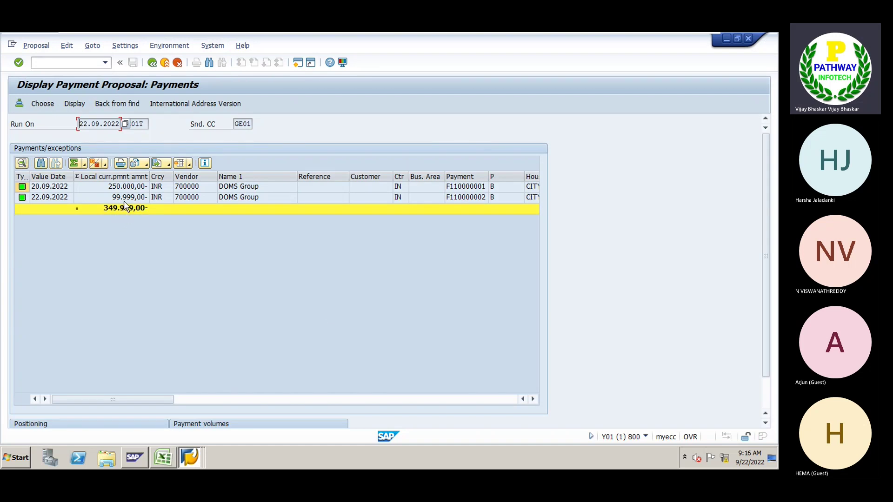
# Select the 99.999,00 payment in the proposal and pick invoice 50003 in the line item list
pyautogui.click(124, 198)
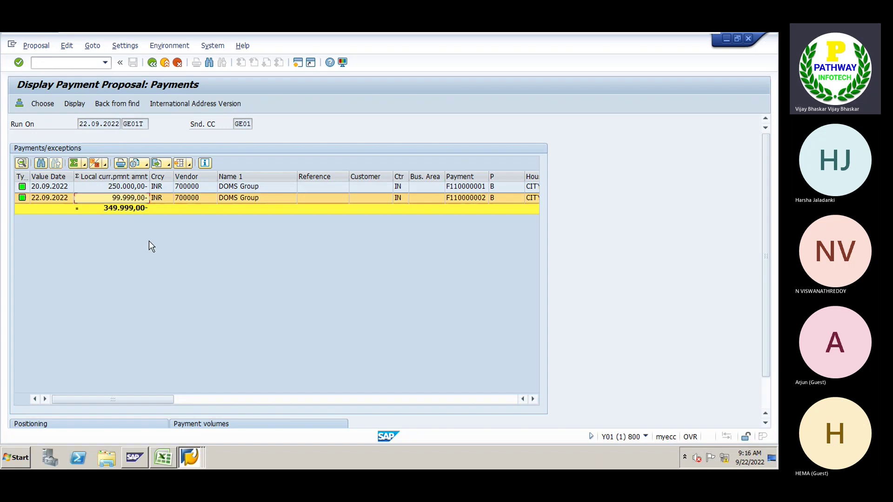
pyautogui.hotkey('alt', 'Tab')
pyautogui.hotkey('alt', 'Tab')
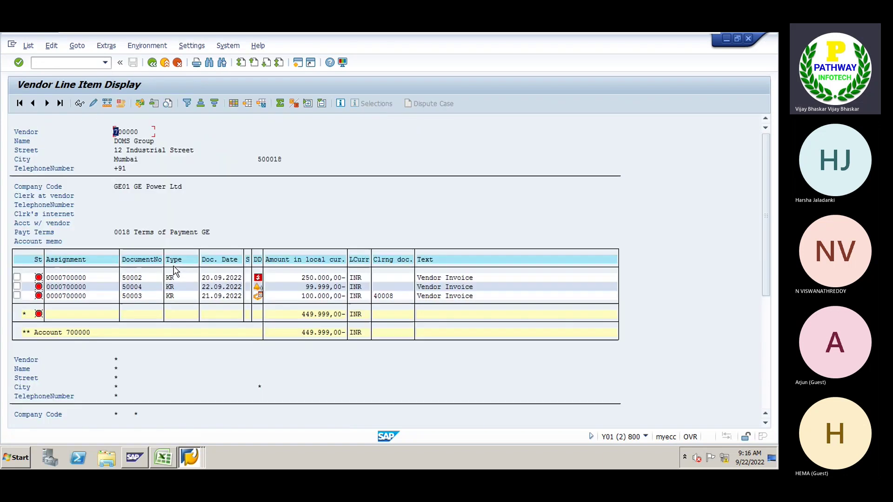
pyautogui.click(303, 296)
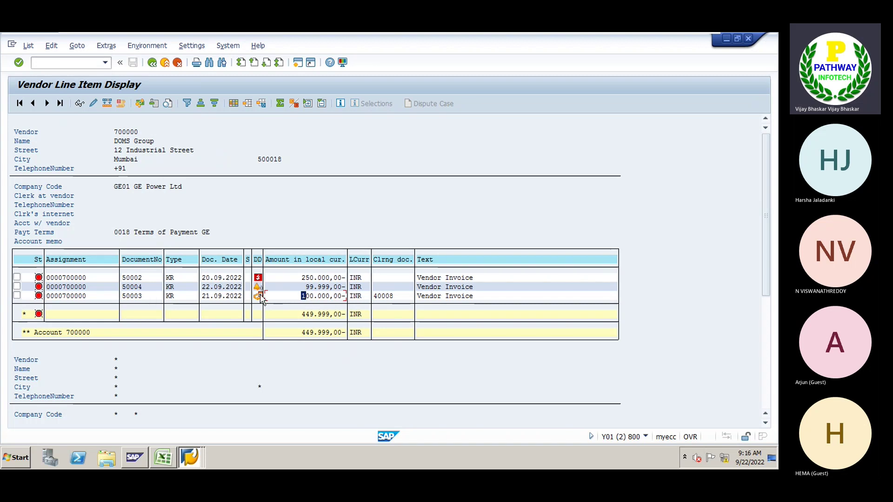
pyautogui.moveTo(261, 298)
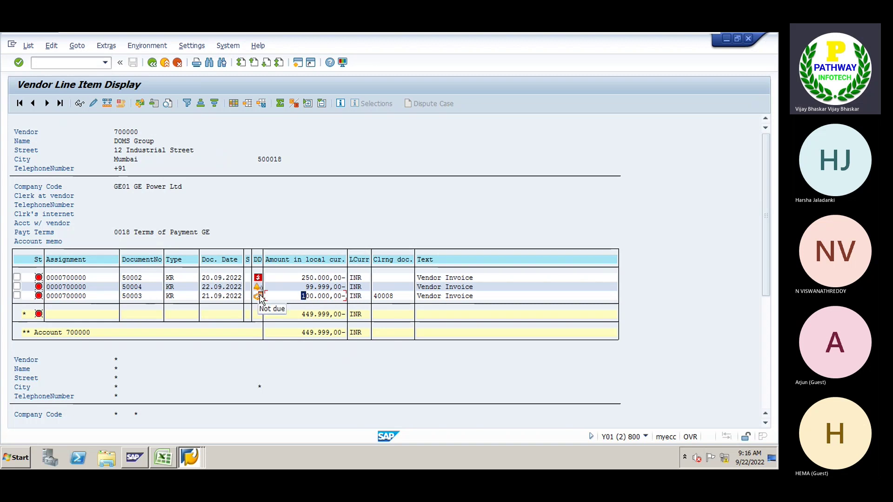
# Open invoice 50003 and check payment terms 0018, baseline date 21.09.2022 and 30 net days
pyautogui.doubleClick(218, 297)
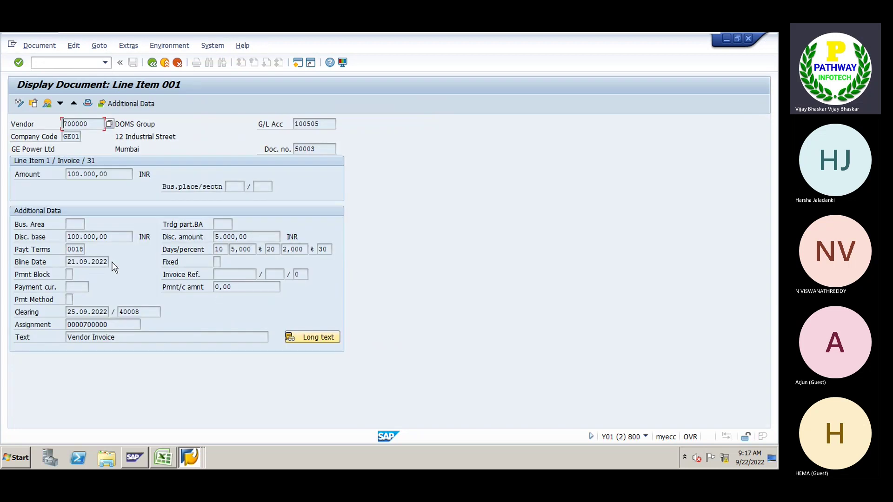
pyautogui.click(75, 248)
pyautogui.moveTo(69, 262); pyautogui.dragTo(126, 262)
pyautogui.moveTo(330, 250); pyautogui.dragTo(317, 248)
# Back in the line items, note invoices 50002 and 50004's amounts, then return to the proposal
pyautogui.click(152, 62)
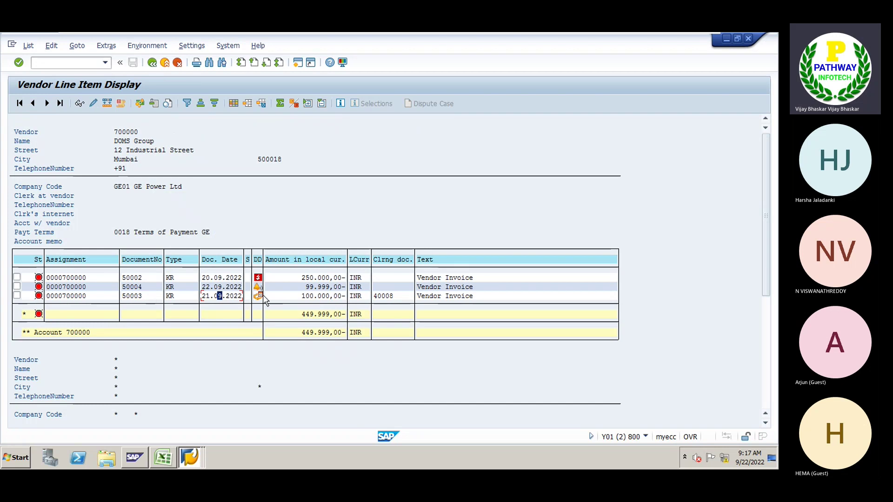
pyautogui.moveTo(262, 300)
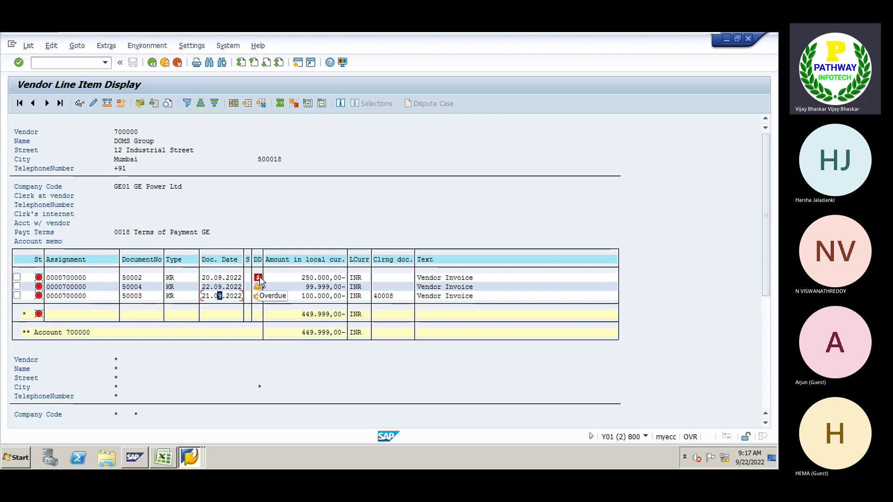
pyautogui.click(307, 278)
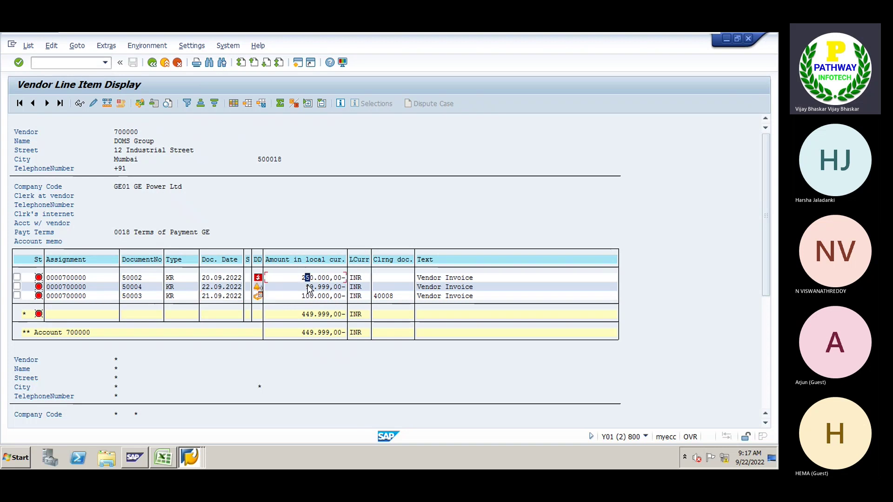
pyautogui.click(308, 287)
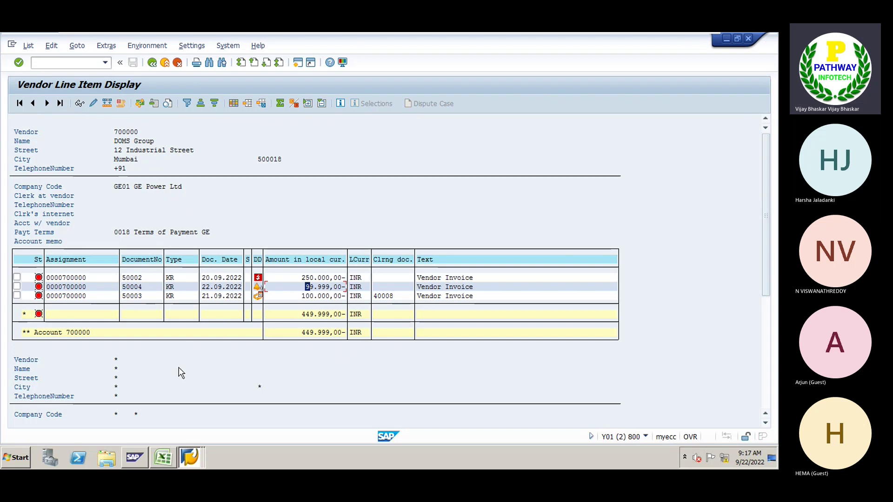
pyautogui.press('F2')
pyautogui.press('Return')
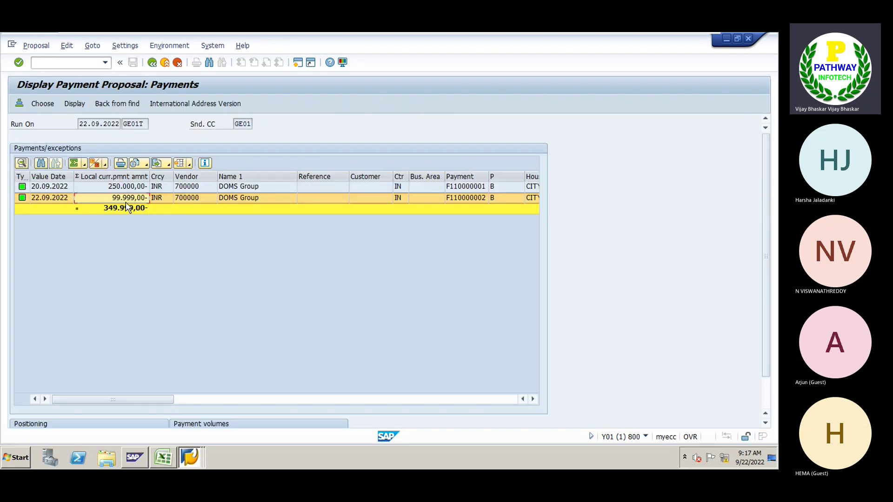
# Open the 250.000,00 payment's paid items and check payment method B, house bank CITY, account CITYC
pyautogui.doubleClick(129, 186)
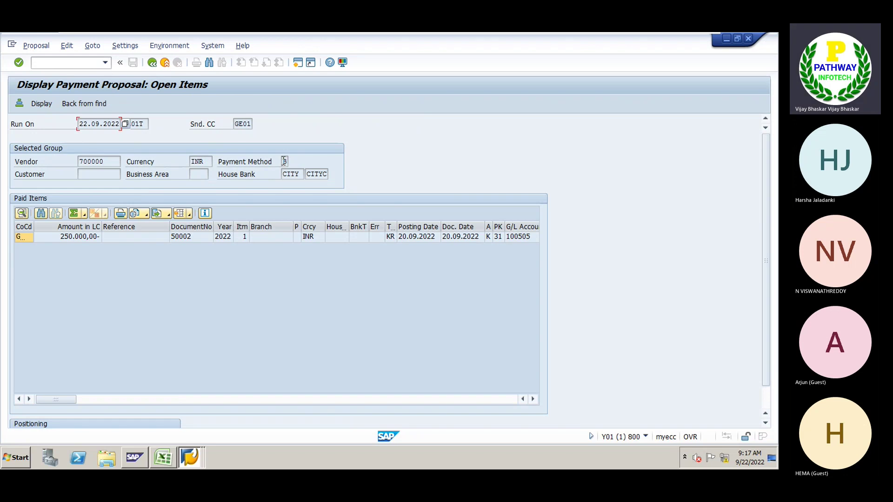
pyautogui.click(284, 161)
pyautogui.moveTo(284, 161); pyautogui.dragTo(290, 161)
pyautogui.doubleClick(297, 174)
pyautogui.click(297, 174)
pyautogui.doubleClick(309, 174)
# Recheck house bank CITY, then go back to the F110 status screen
pyautogui.doubleClick(284, 174)
pyautogui.click(286, 174)
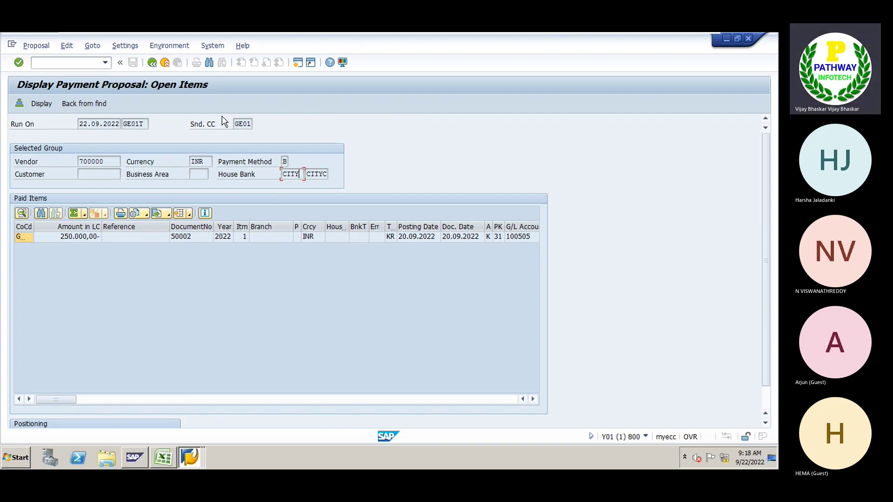
pyautogui.click(152, 63)
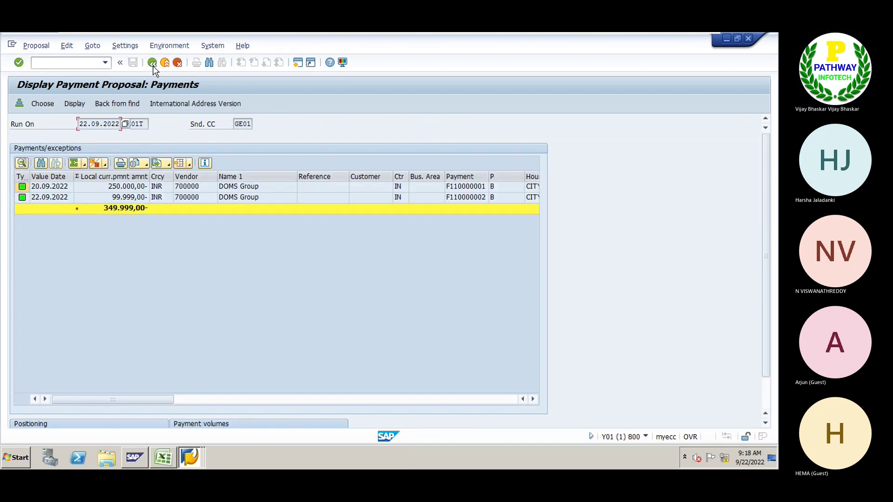
pyautogui.click(152, 62)
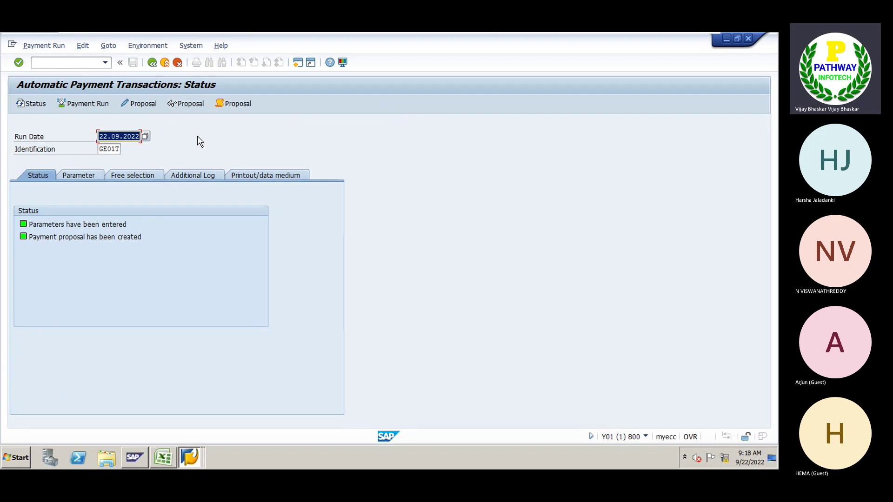
pyautogui.click(245, 103)
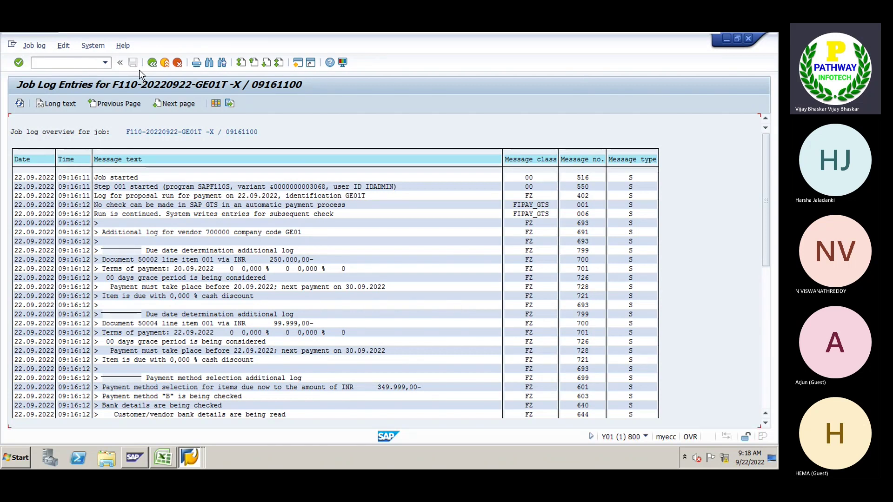
pyautogui.click(151, 64)
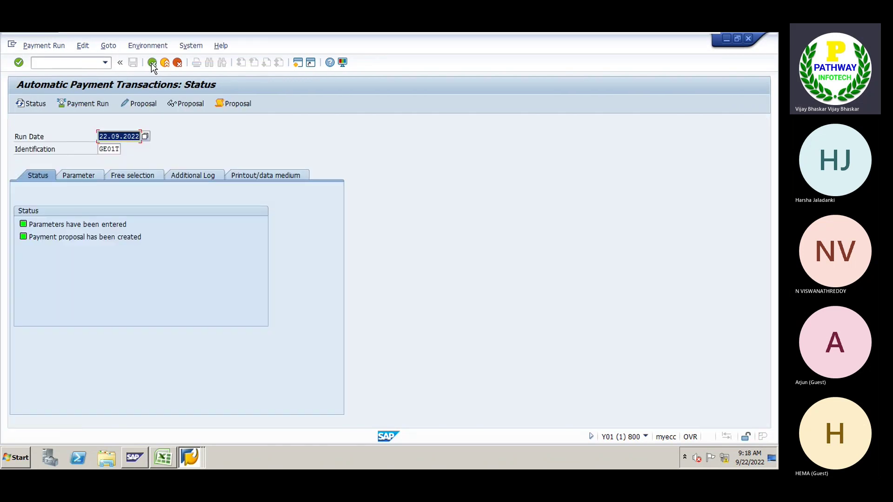
pyautogui.click(193, 175)
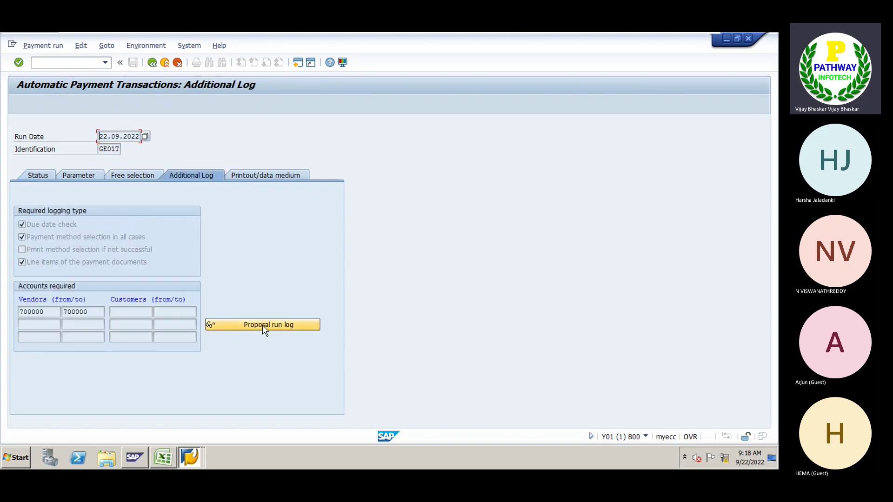
pyautogui.click(34, 176)
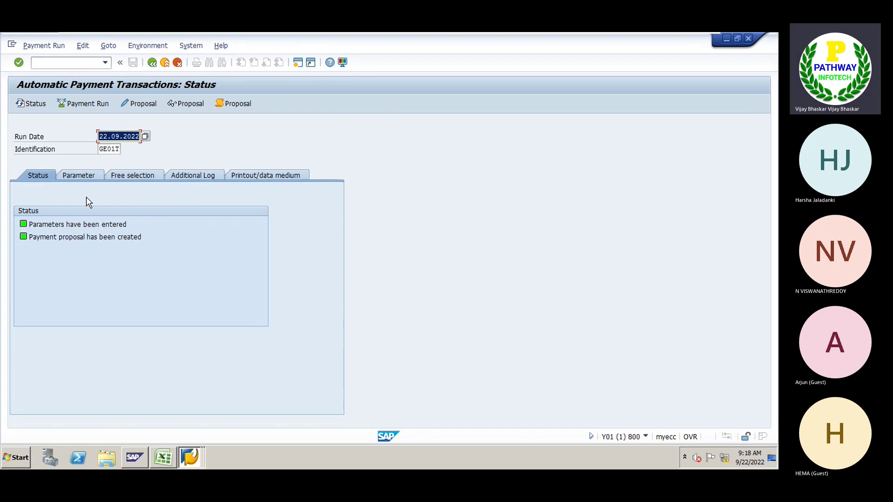
# Schedule payment run GE01T to start immediately and refresh to show 2 posting orders completed
pyautogui.click(80, 105)
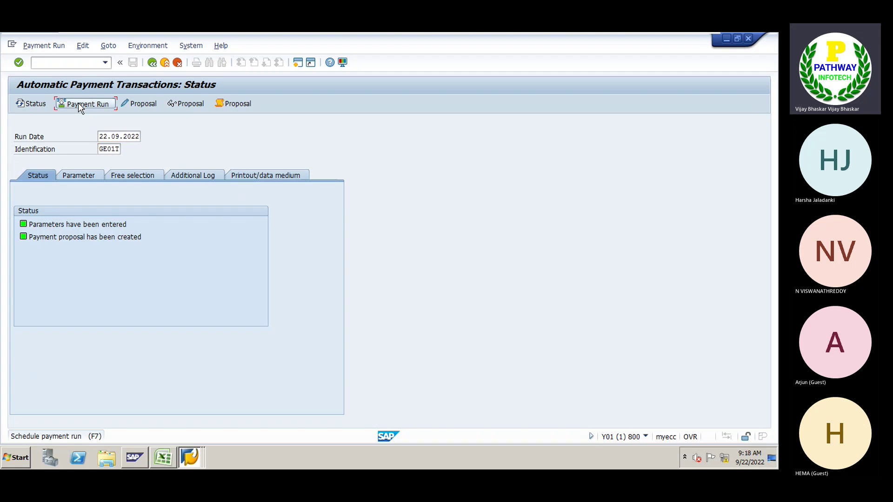
pyautogui.press('Return')
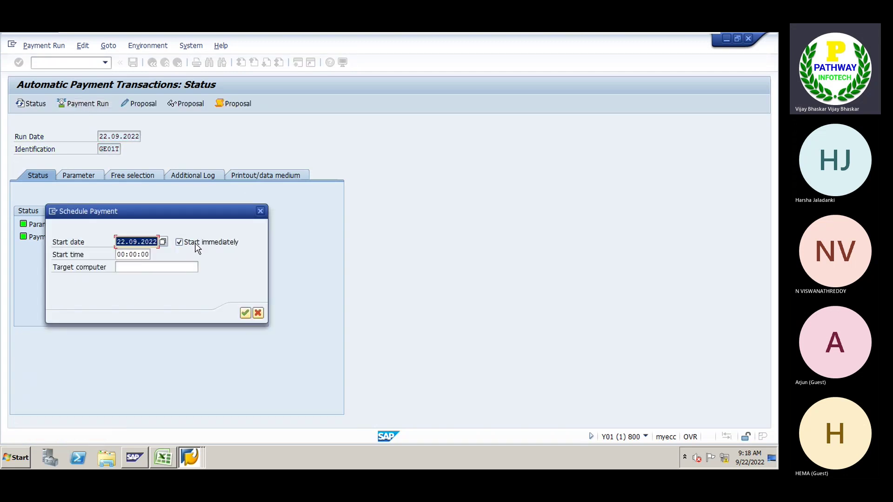
pyautogui.click(245, 312)
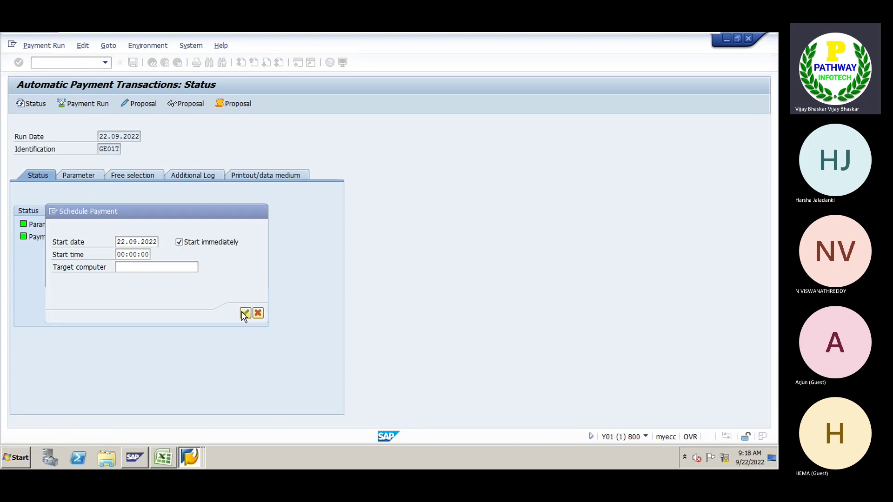
pyautogui.click(33, 103)
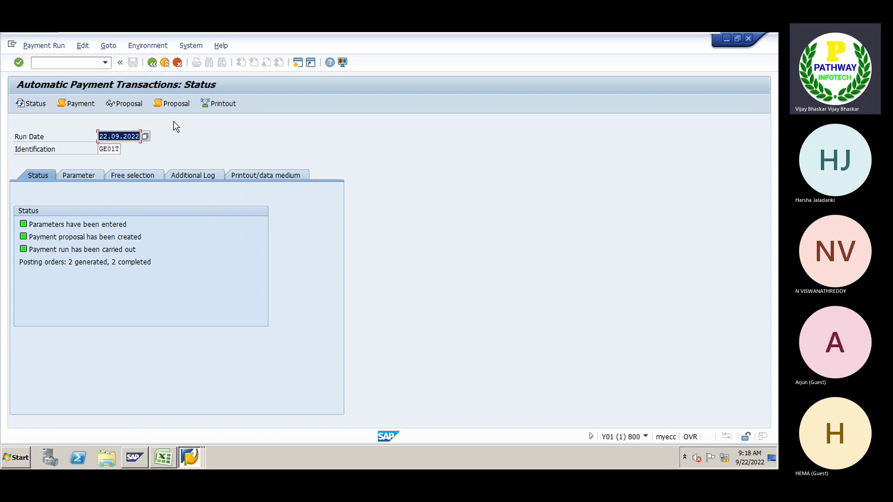
# Open the payment run job log and review documents 40009 (250.000,00) and 40010 (99.999,00 INR)
pyautogui.click(181, 175)
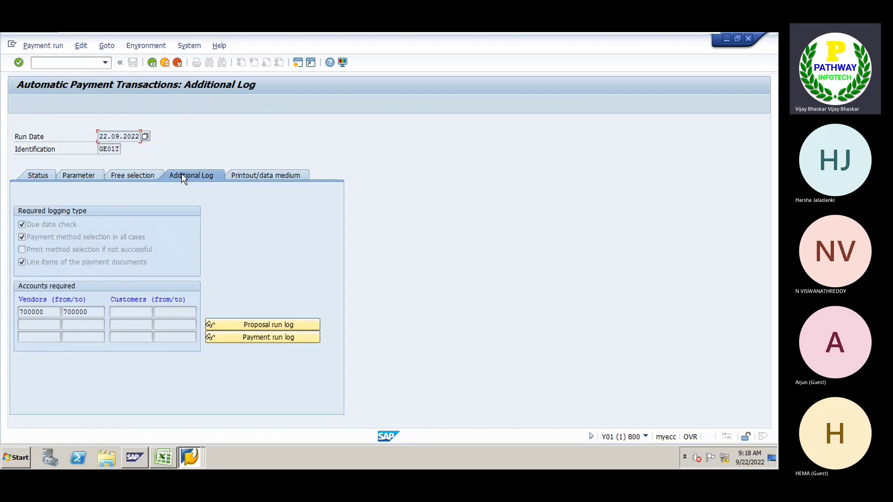
pyautogui.click(258, 339)
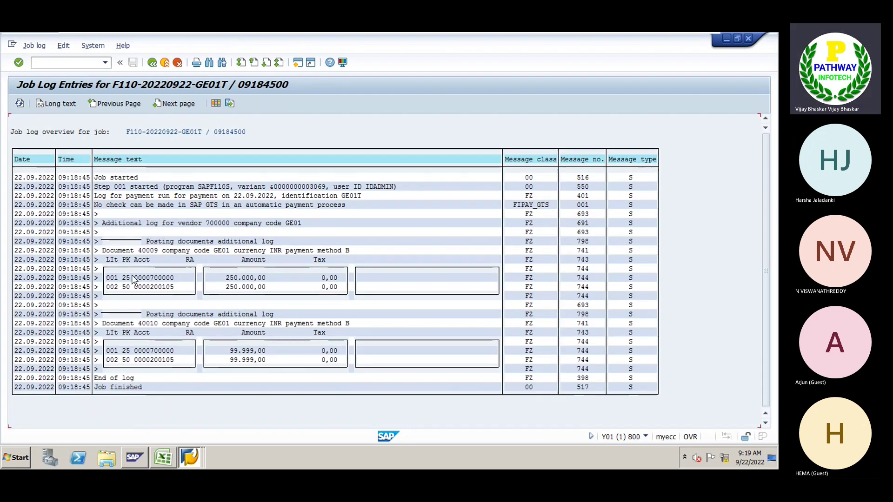
pyautogui.moveTo(132, 278); pyautogui.dragTo(255, 282)
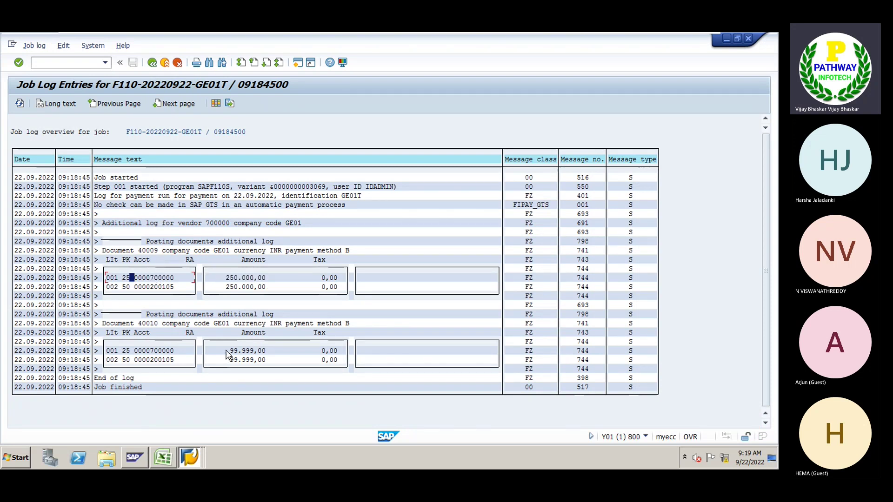
pyautogui.moveTo(227, 350); pyautogui.dragTo(263, 361)
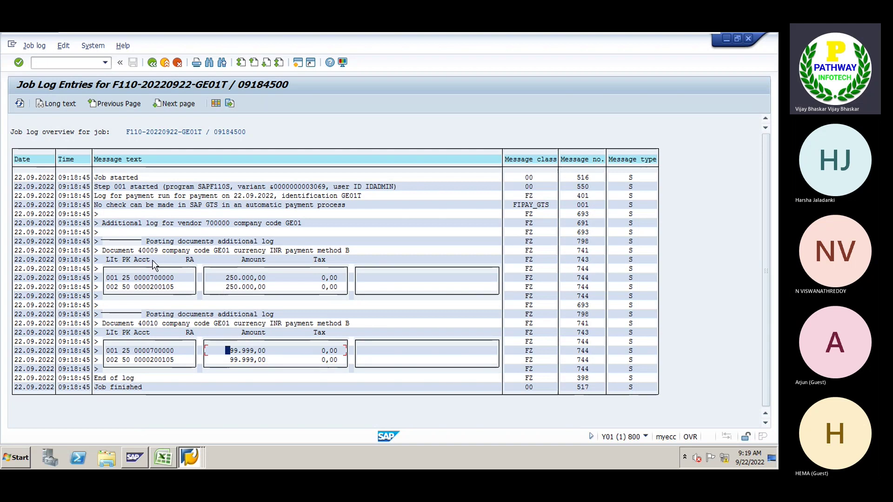
pyautogui.click(144, 251)
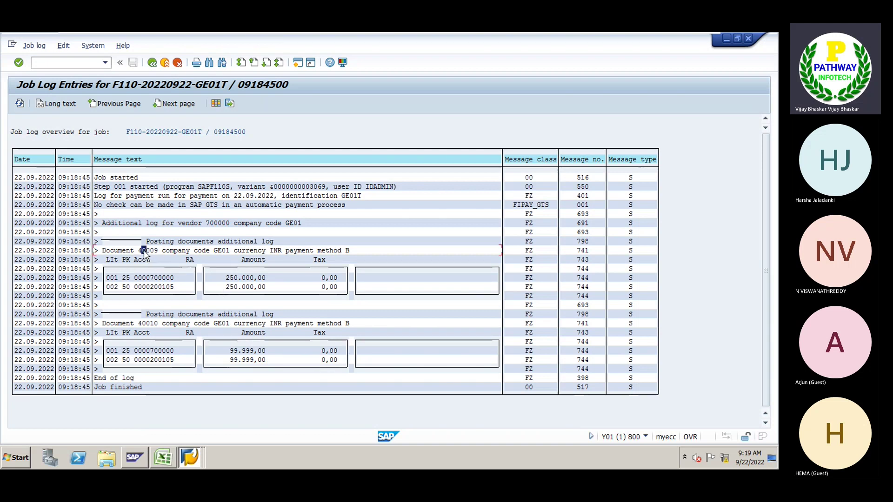
pyautogui.click(152, 324)
# In FBL1N, rerun vendor 700000's line item report with all items, open and cleared
pyautogui.hotkey('alt', 'Tab')
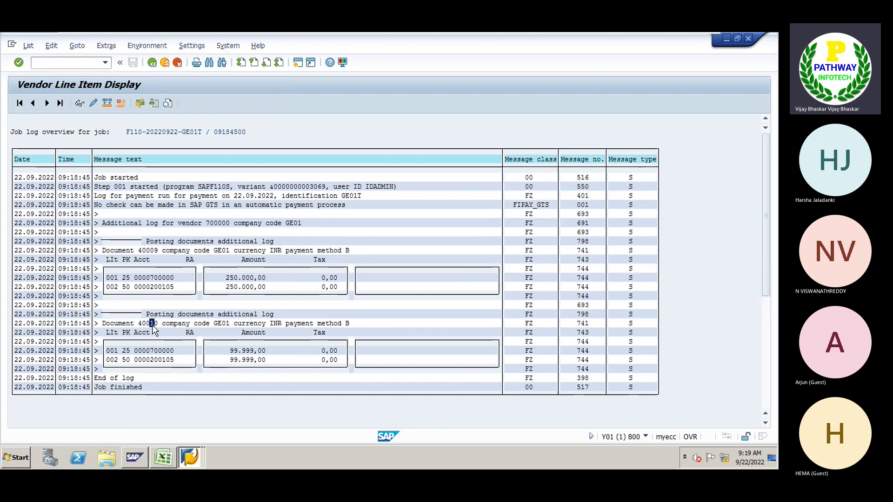
pyautogui.click(28, 46)
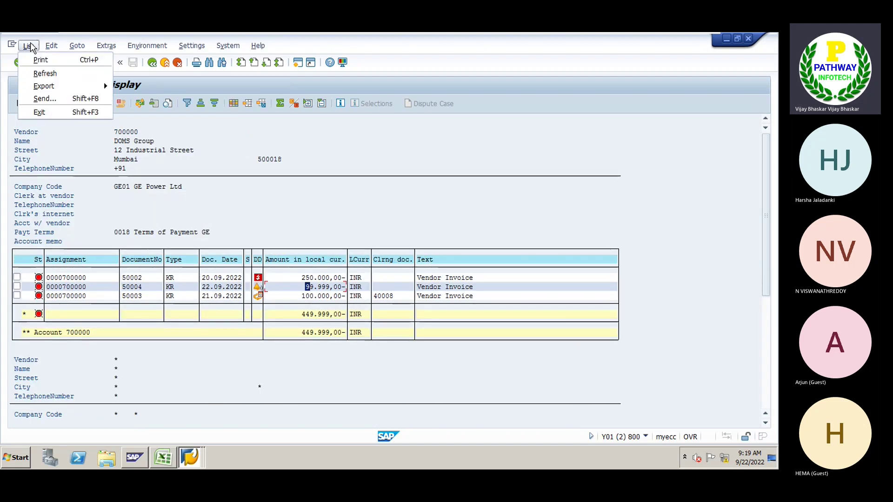
pyautogui.click(35, 74)
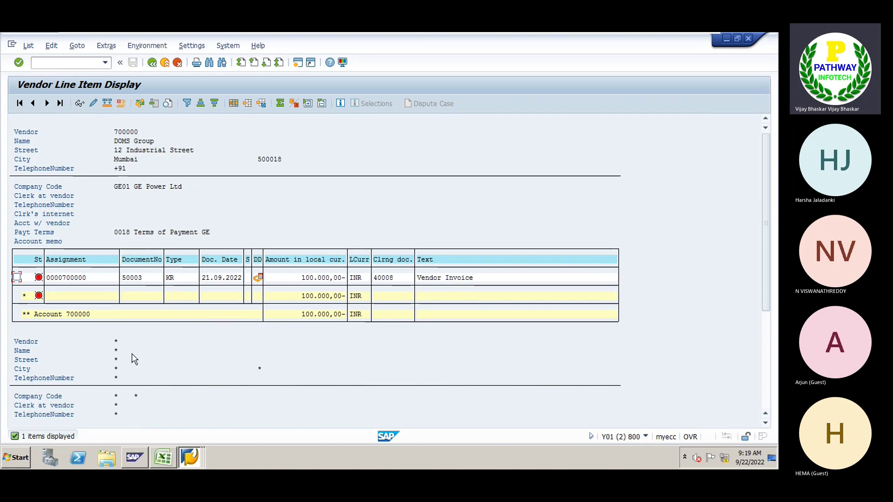
pyautogui.click(152, 63)
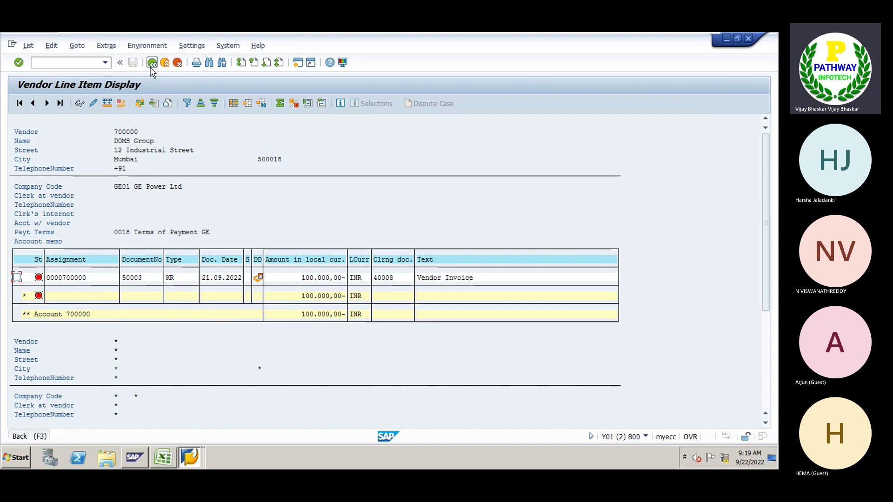
pyautogui.click(43, 350)
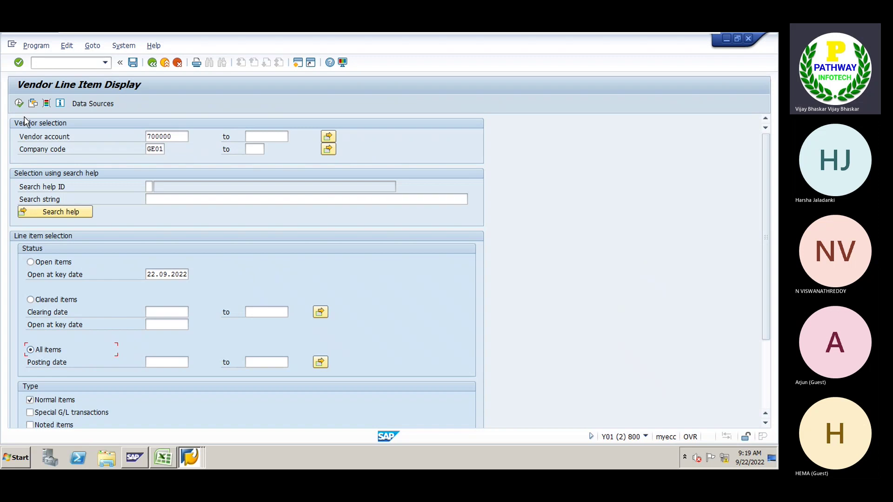
pyautogui.click(19, 103)
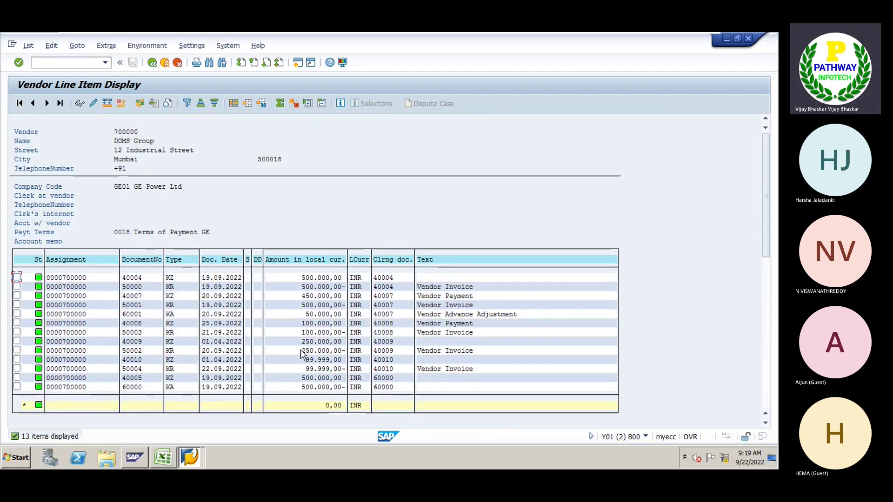
# Check invoice 50002's 250.000,00 amount and clearing document 40010, then return to the job log
pyautogui.moveTo(299, 350); pyautogui.dragTo(336, 362)
pyautogui.click(388, 359)
pyautogui.doubleClick(388, 360)
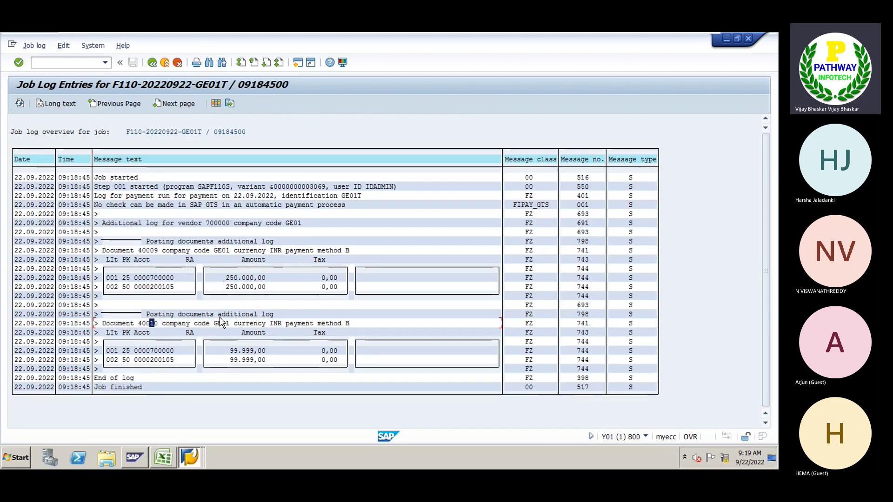
# Point out payment documents 40010 and 40009 in the job log
pyautogui.click(148, 324)
pyautogui.click(151, 250)
pyautogui.doubleClick(152, 251)
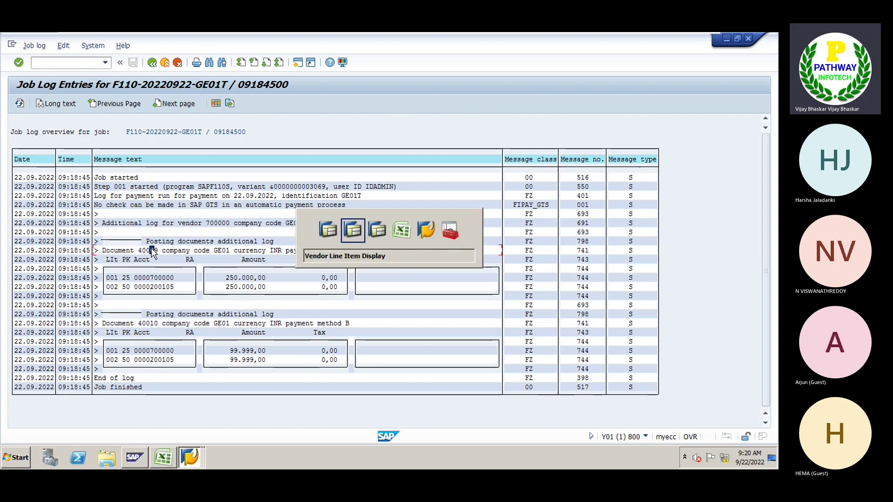
# Switch back to the job log window and exit it to the Additional Log settings
pyautogui.hotkey('alt', 'Tab')
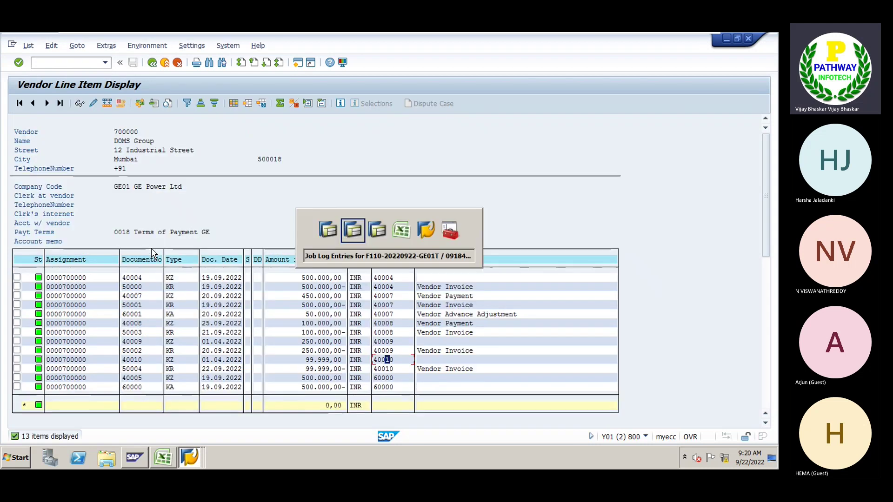
pyautogui.hotkey('alt', 'Tab')
pyautogui.hotkey('alt', 'Tab')
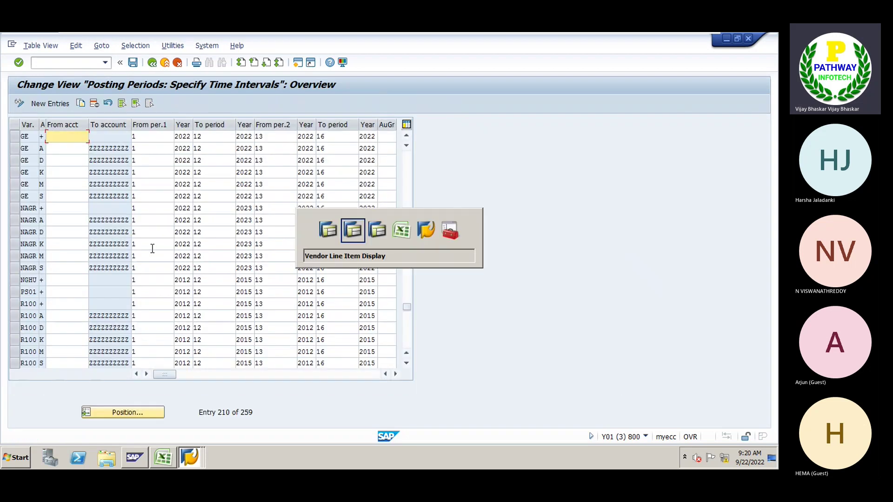
pyautogui.hotkey('alt', 'Tab')
pyautogui.press('F3')
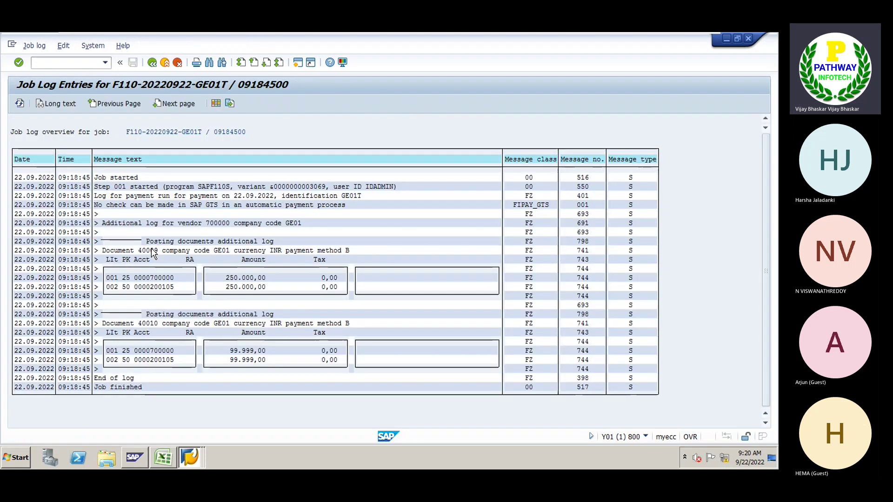
pyautogui.press('F3')
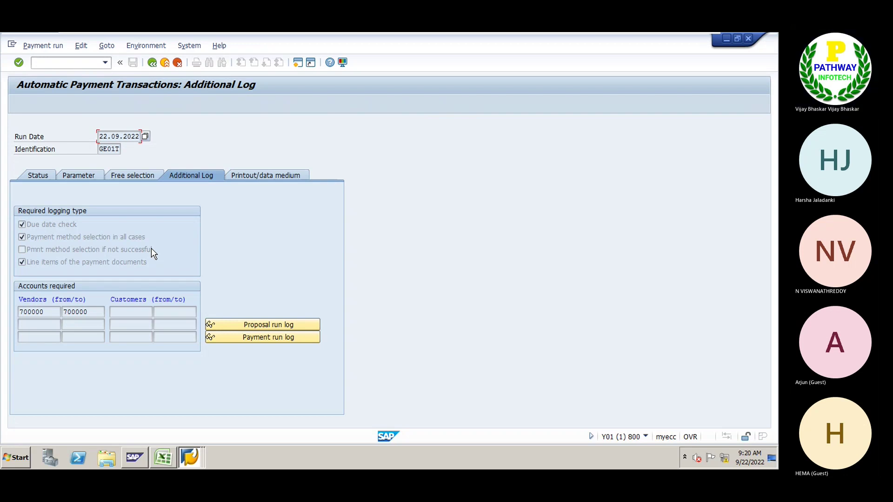
# On the Printout/data medium tab, enter variant G1 for cheque program RFFOUS_C
pyautogui.click(253, 178)
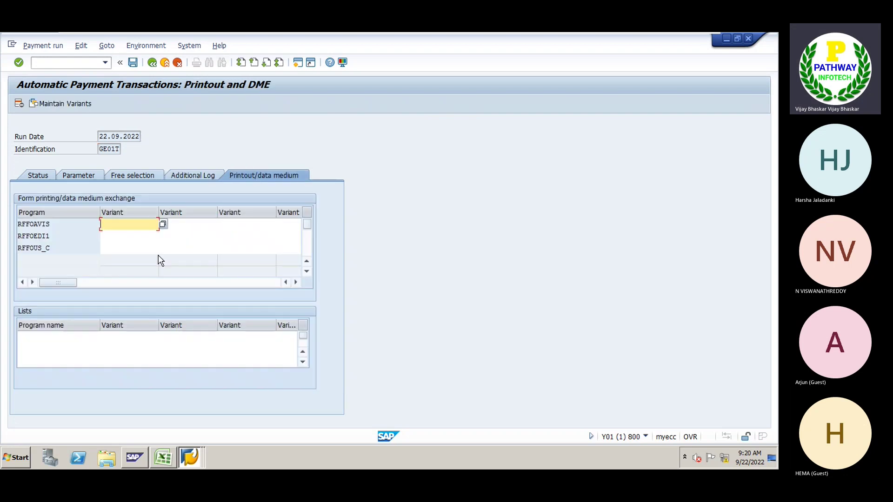
pyautogui.click(111, 244)
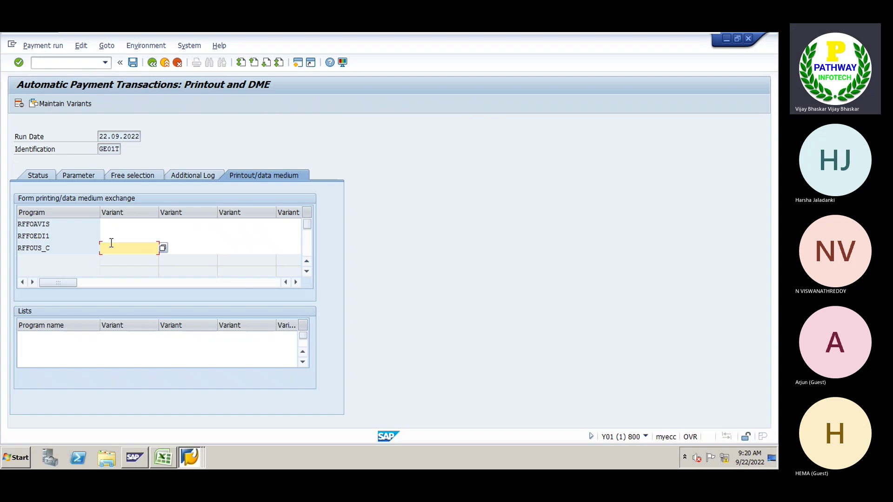
pyautogui.write('G1')
# Open variant G1 and enter run date 22092022 with identification GE01T
pyautogui.click(56, 104)
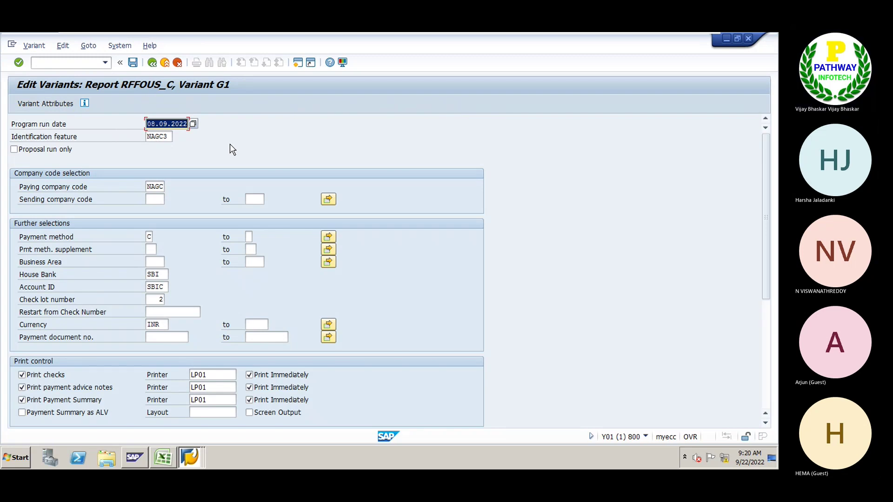
pyautogui.write('22')
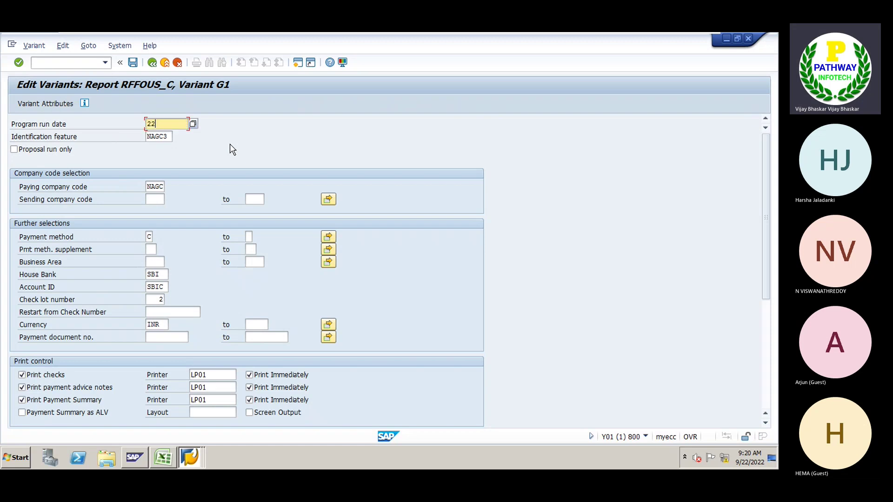
pyautogui.write('092022')
pyautogui.press('Tab')
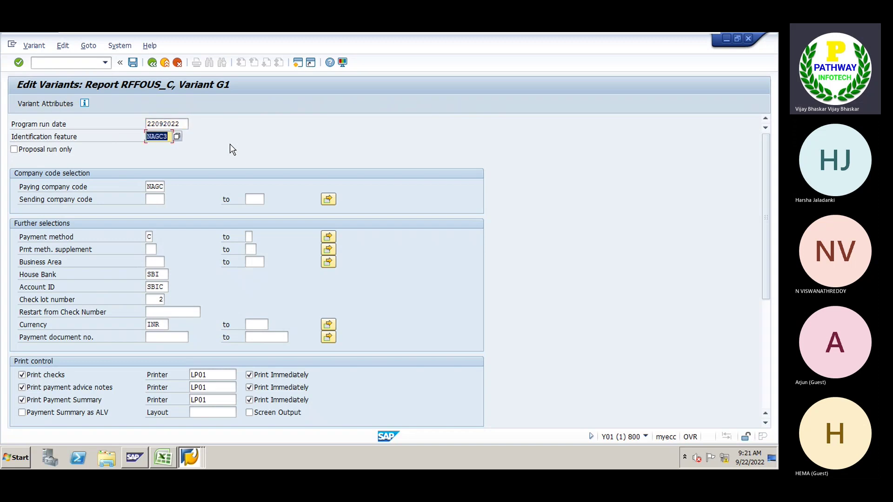
pyautogui.write('GE0')
pyautogui.press('BackSpace')
pyautogui.write('01T')
pyautogui.press('Tab')
# Set paying company code GE01 and payment method B in the variant
pyautogui.click(150, 184)
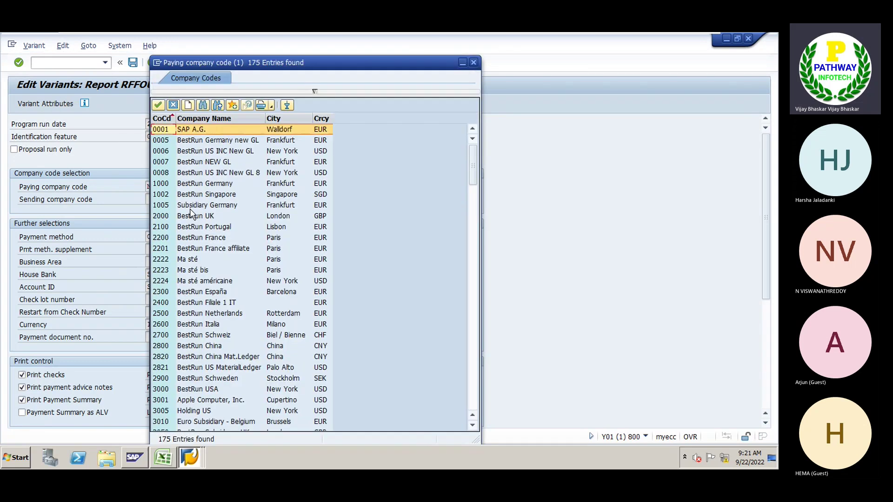
pyautogui.click(474, 62)
pyautogui.write('GE01')
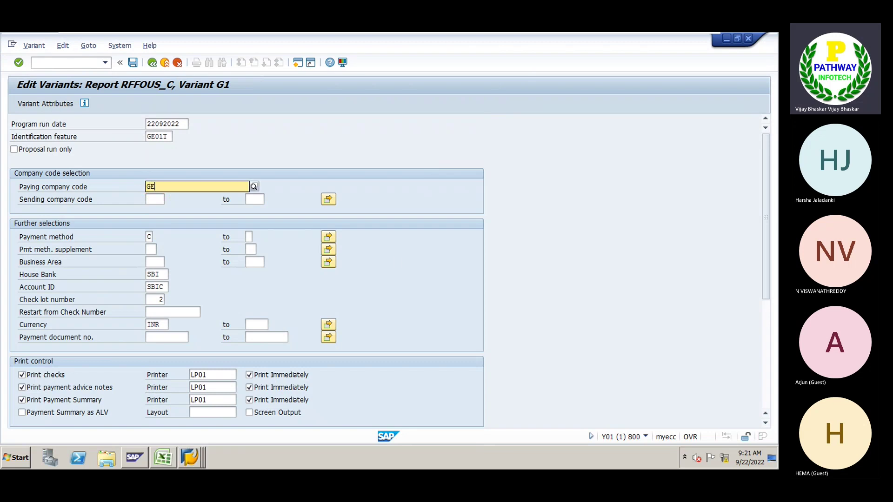
pyautogui.press('Tab')
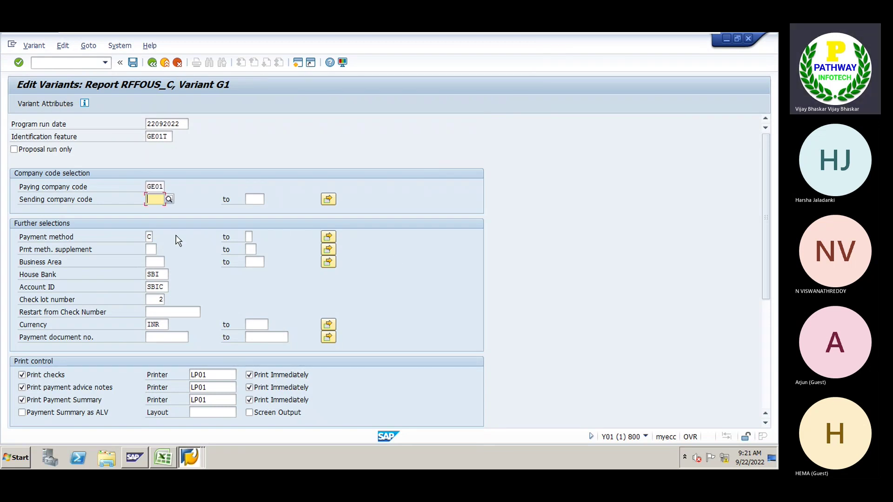
pyautogui.click(149, 238)
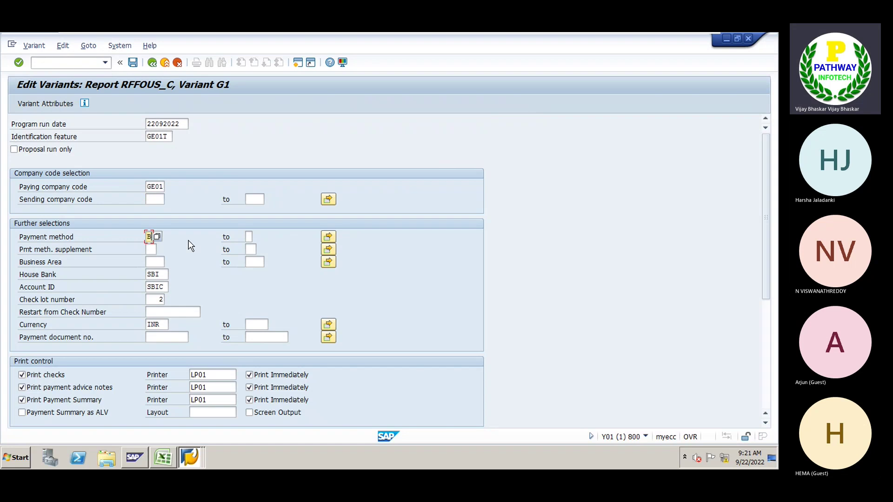
pyautogui.write('B')
# Choose house bank CITY and account ID CITYC, and clear the old check lot number 2
pyautogui.click(165, 274)
pyautogui.click(172, 275)
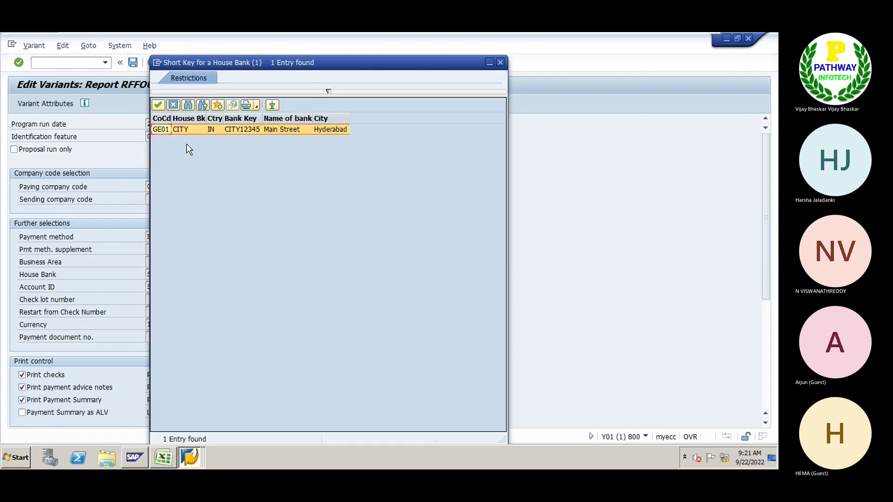
pyautogui.doubleClick(182, 130)
pyautogui.press('Tab')
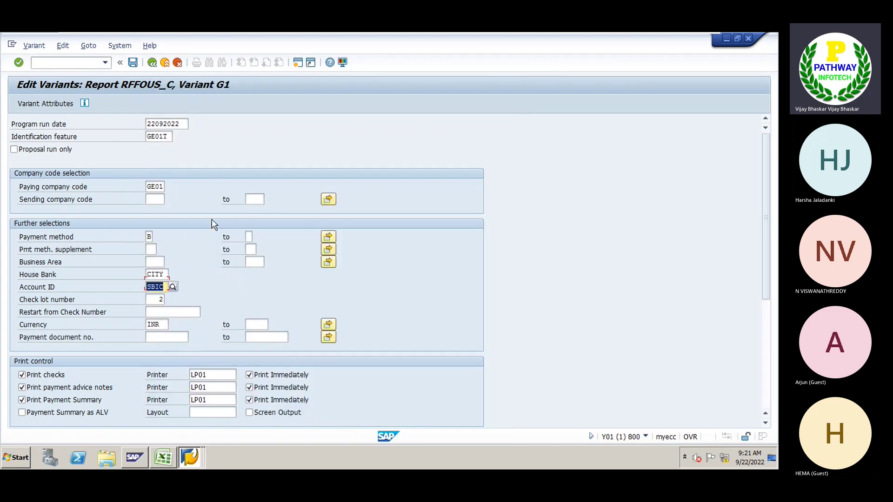
pyautogui.click(176, 288)
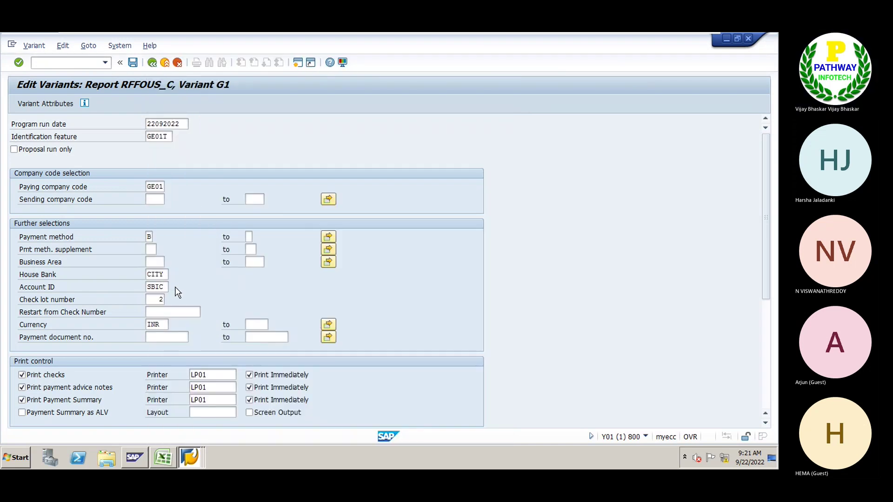
pyautogui.press('F4')
pyautogui.doubleClick(177, 128)
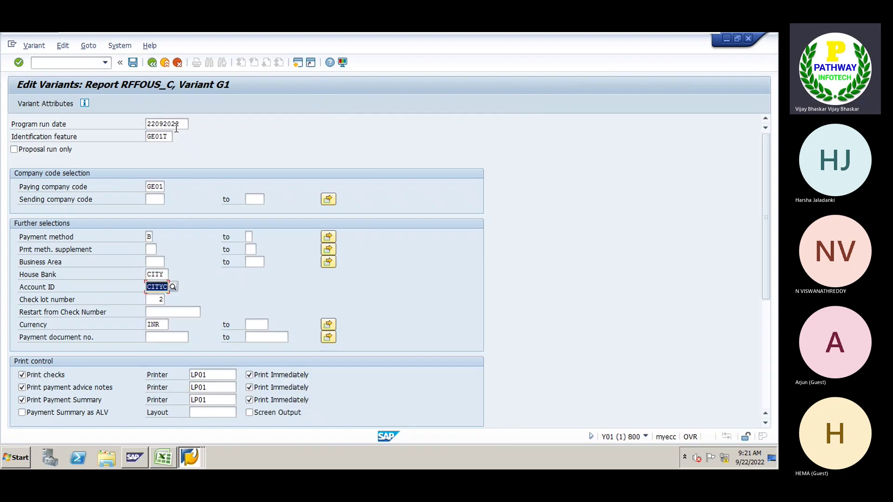
pyautogui.press('Tab')
pyautogui.press('BackSpace')
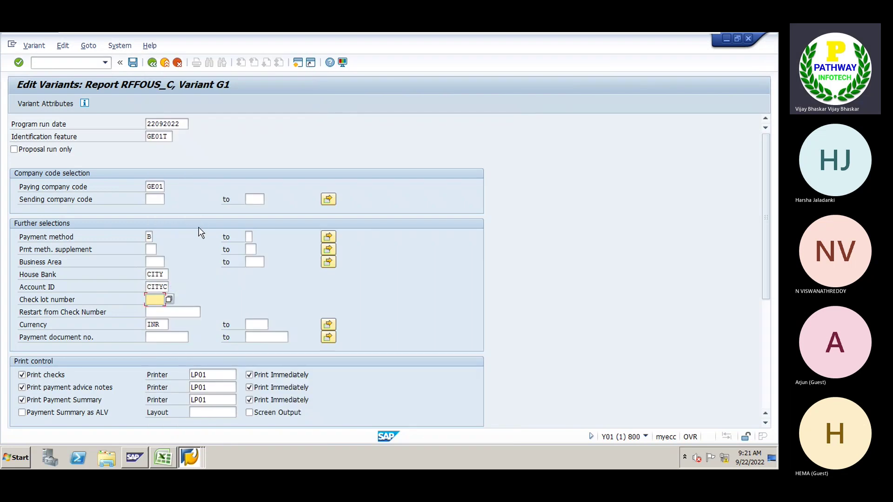
pyautogui.click(169, 299)
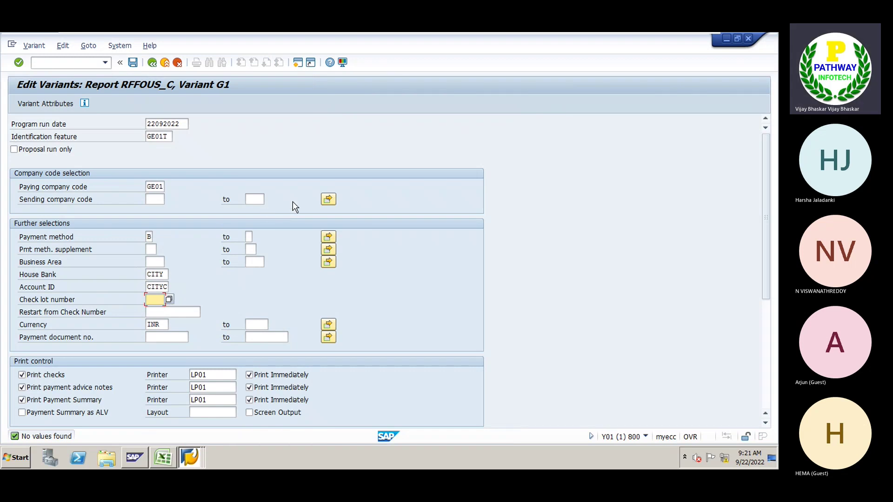
pyautogui.hotkey('alt', 'Tab')
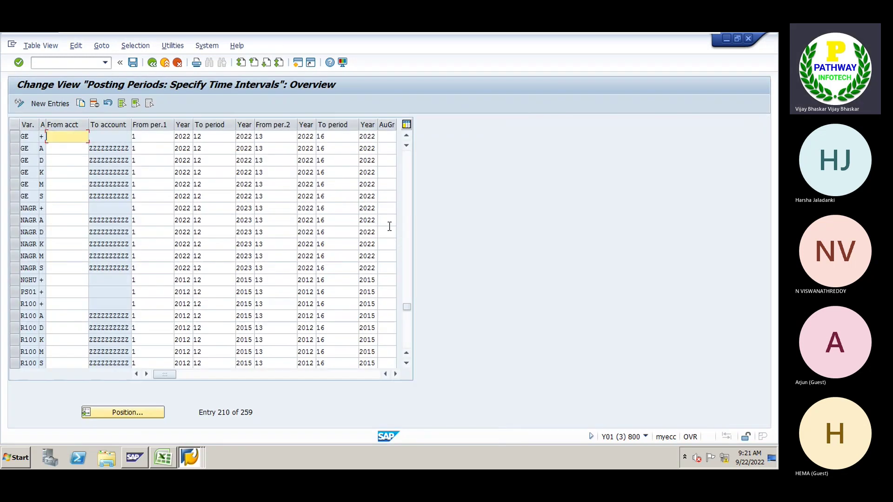
# Open the check register with /nfchn, then the check information creation with /nfch5
pyautogui.click(70, 63)
pyautogui.write('/')
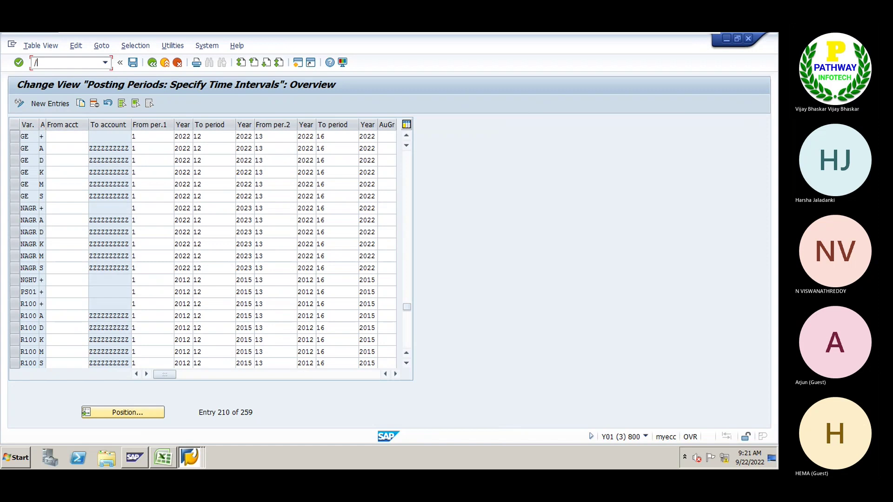
pyautogui.write('nfc')
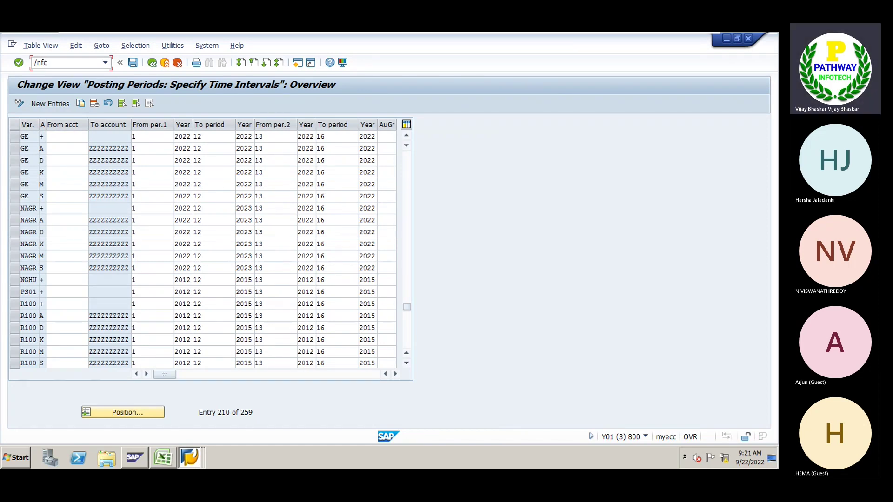
pyautogui.write('hn')
pyautogui.press('Return')
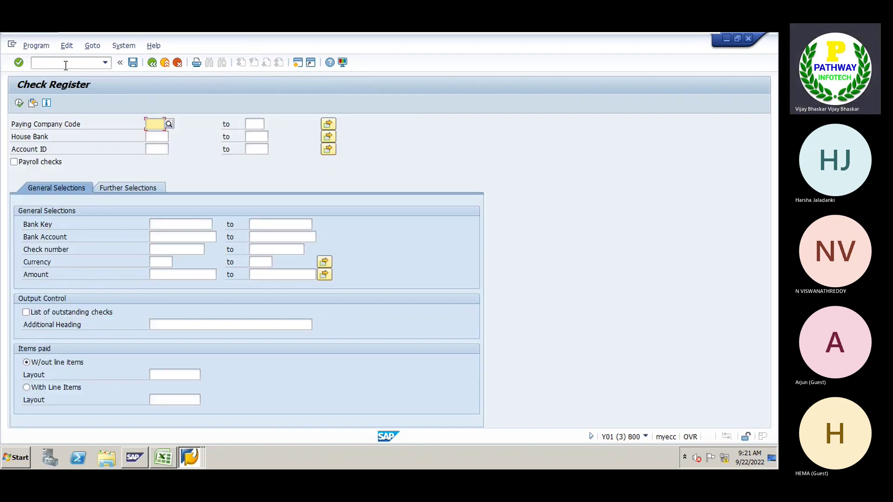
pyautogui.click(65, 65)
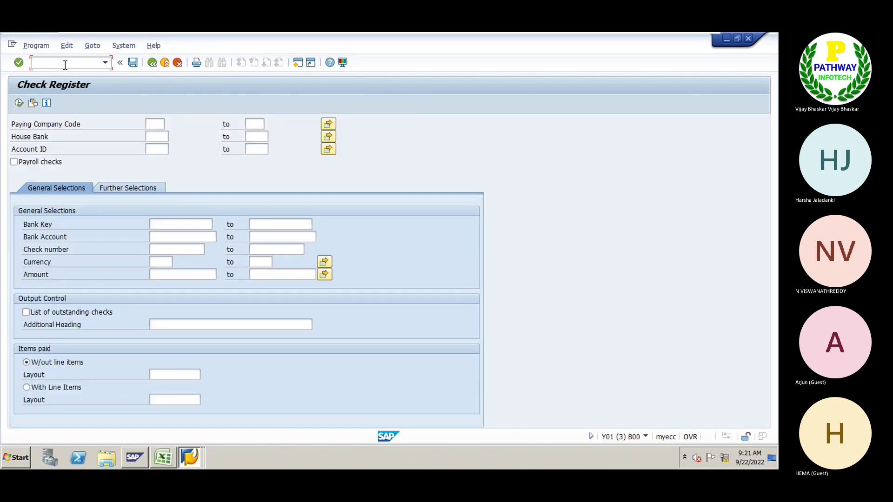
pyautogui.write('/nfch5')
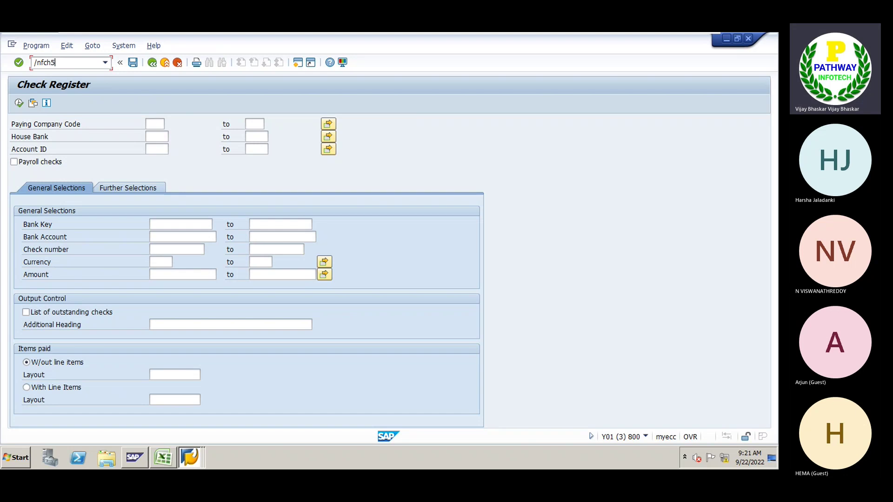
pyautogui.press('Return')
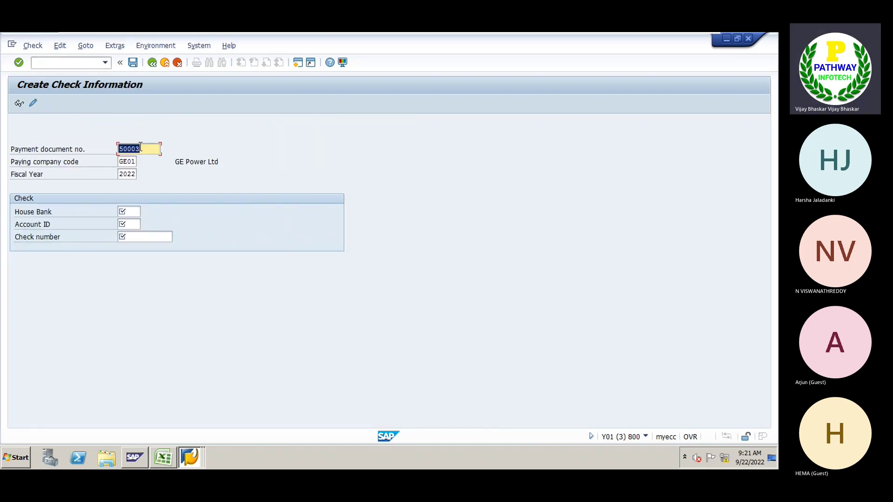
# Fill in house bank CITY and account ID CITYC for payment document 50003
pyautogui.click(134, 212)
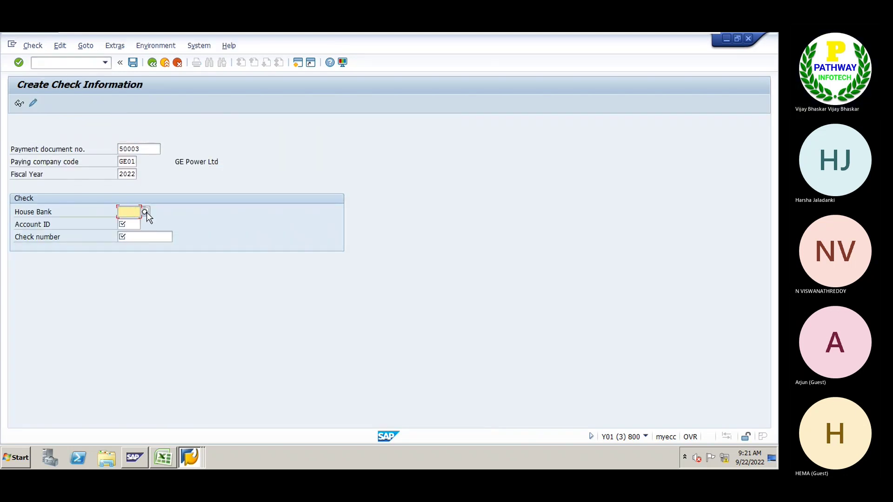
pyautogui.press('F4')
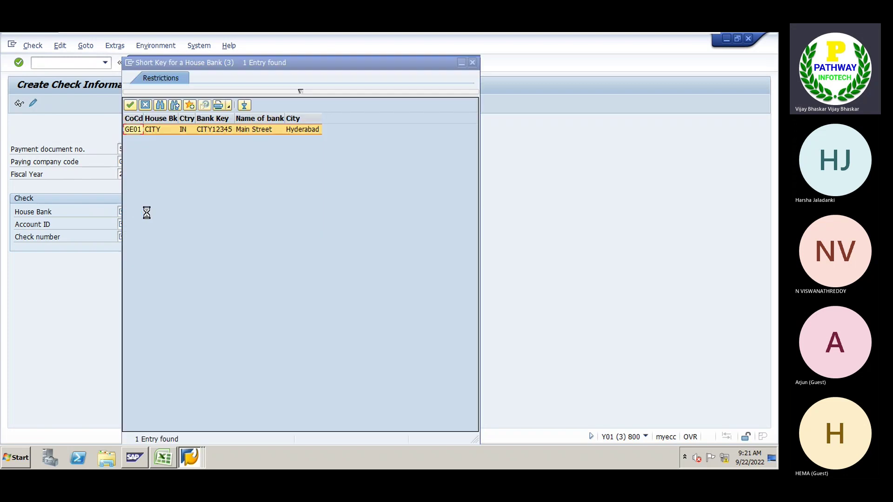
pyautogui.doubleClick(142, 131)
pyautogui.click(125, 224)
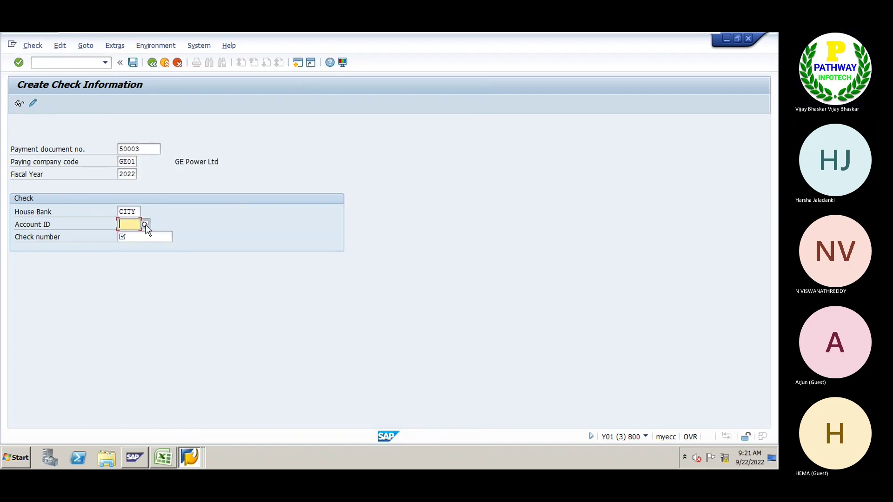
pyautogui.click(145, 224)
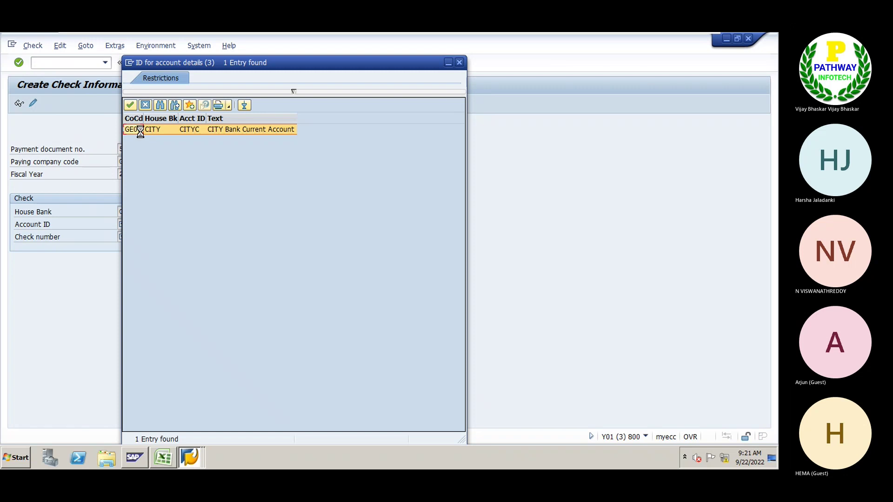
pyautogui.doubleClick(141, 131)
pyautogui.click(144, 237)
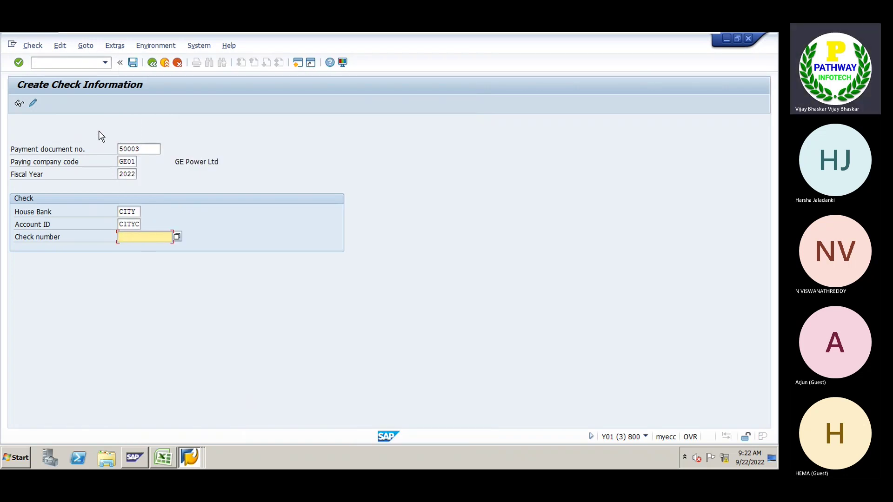
pyautogui.click(68, 63)
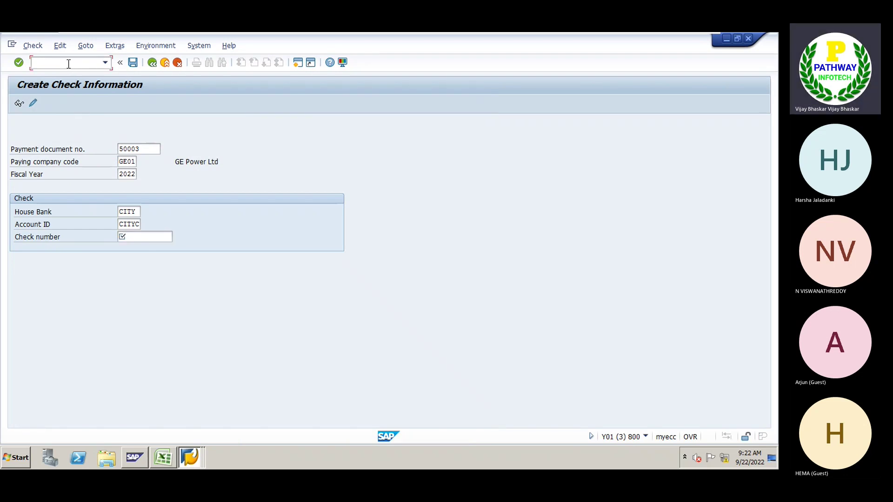
# Go to the payment run status with /nf110 and open the check lot number ranges
pyautogui.write('/nf11')
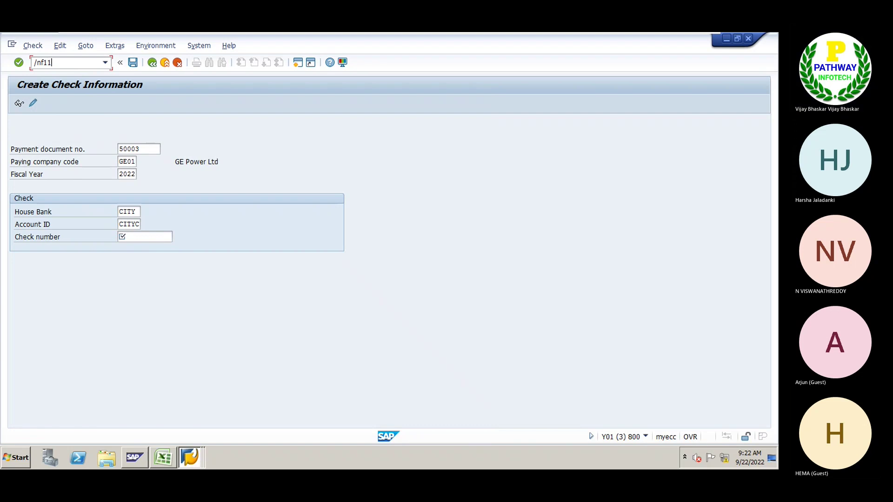
pyautogui.write('0')
pyautogui.press('Return')
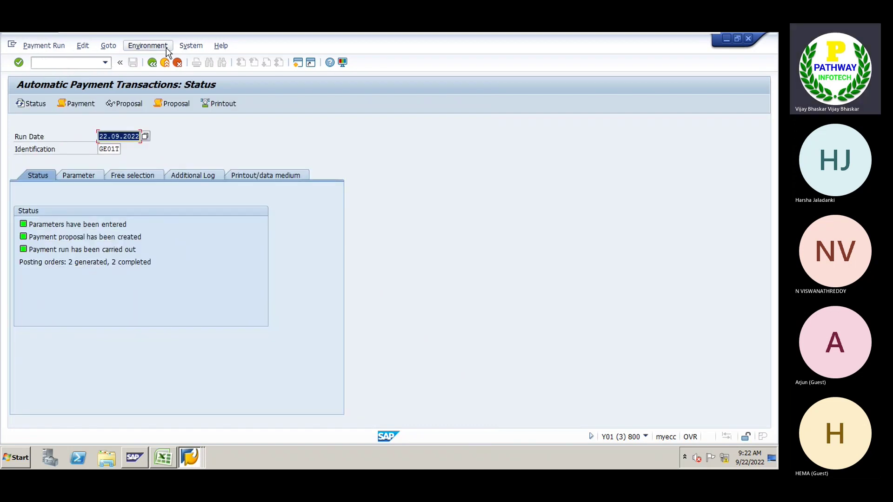
pyautogui.click(166, 49)
pyautogui.moveTo(193, 96)
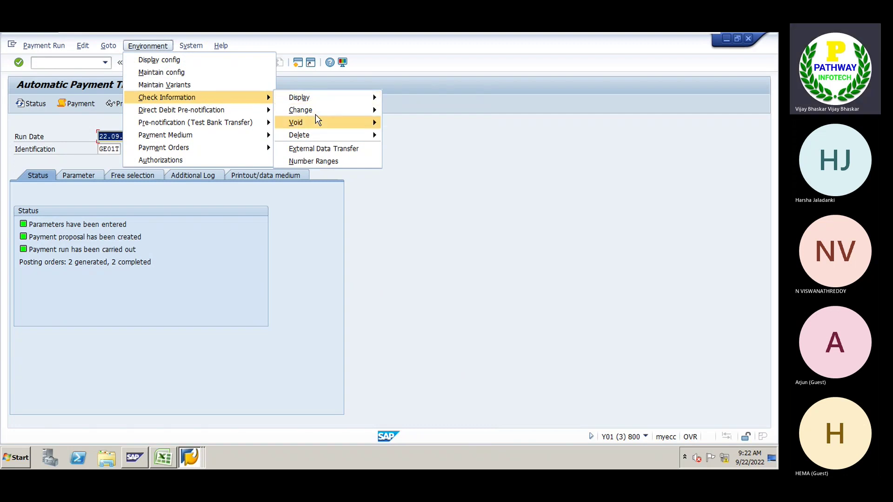
pyautogui.click(317, 161)
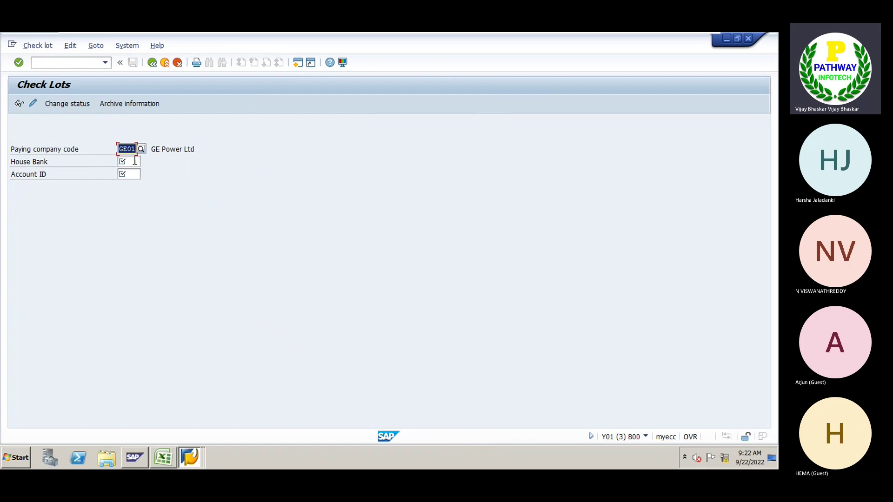
# Select house bank CITY and account ID CITYC and view their check lots
pyautogui.click(135, 162)
pyautogui.press('F4')
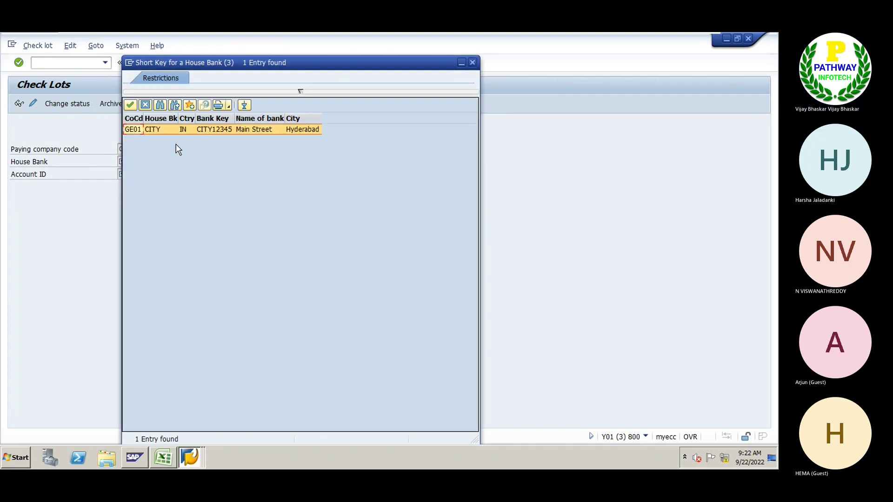
pyautogui.doubleClick(158, 129)
pyautogui.click(130, 174)
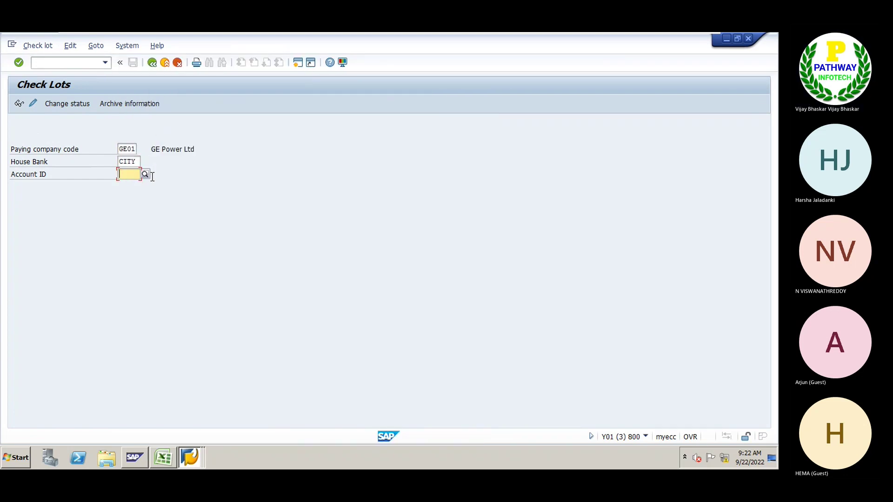
pyautogui.click(144, 175)
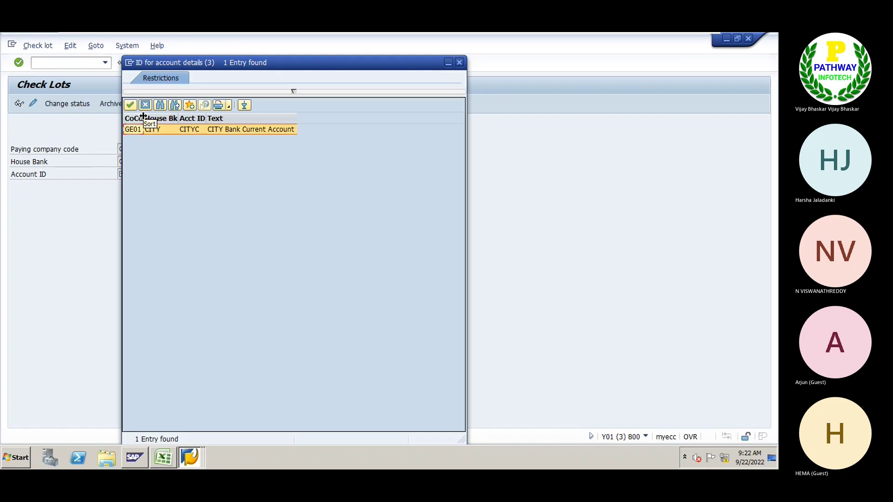
pyautogui.doubleClick(140, 130)
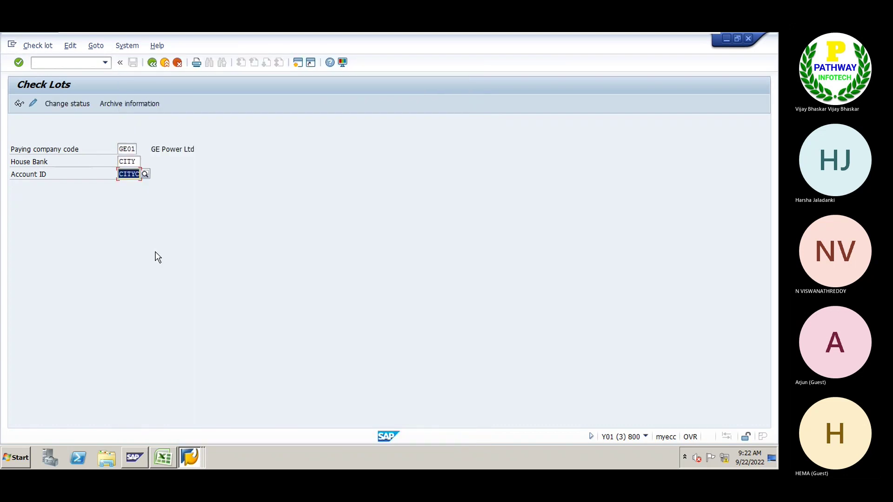
pyautogui.press('Return')
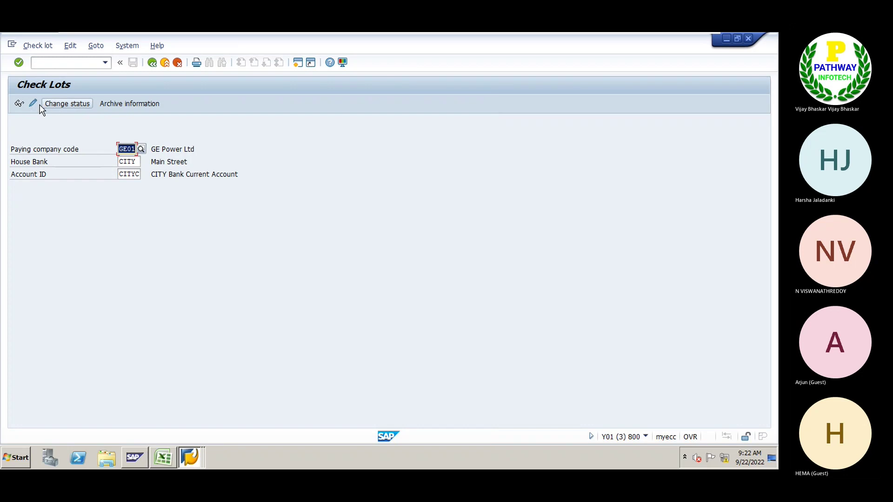
pyautogui.click(53, 104)
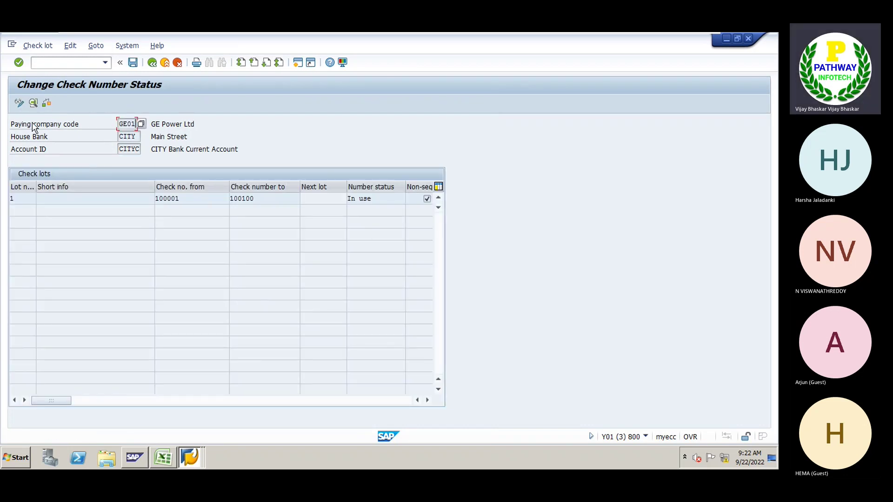
pyautogui.click(152, 63)
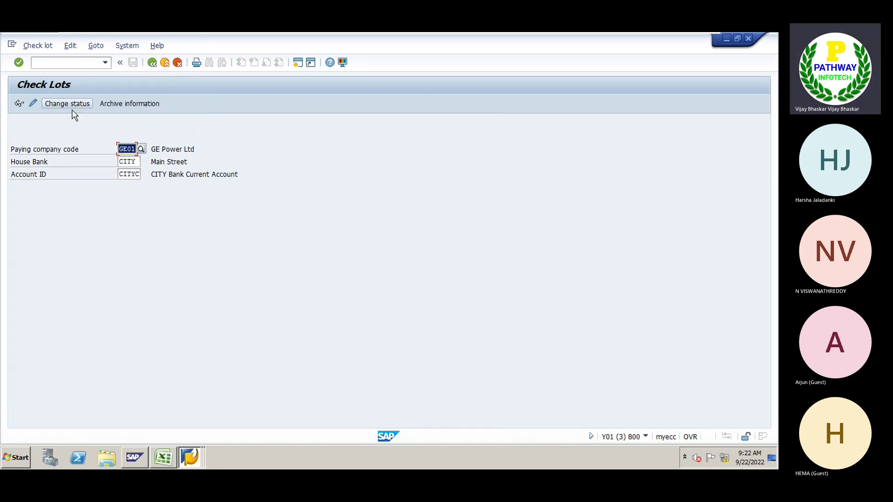
# Create check lot 2 with check numbers 500001 to 500100
pyautogui.click(33, 104)
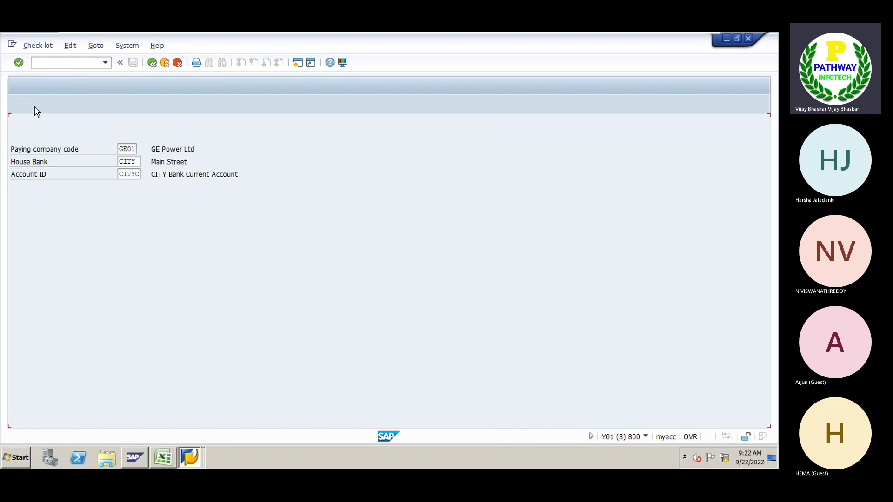
pyautogui.click(47, 104)
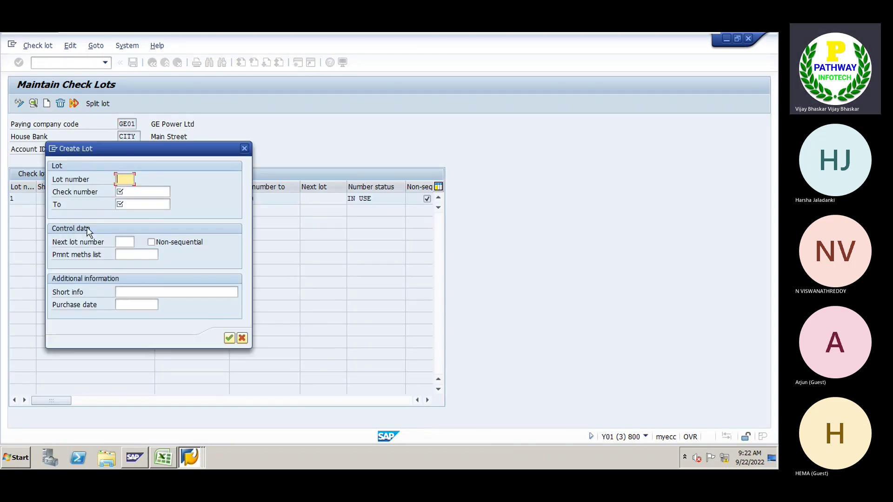
pyautogui.write('2')
pyautogui.press('Tab')
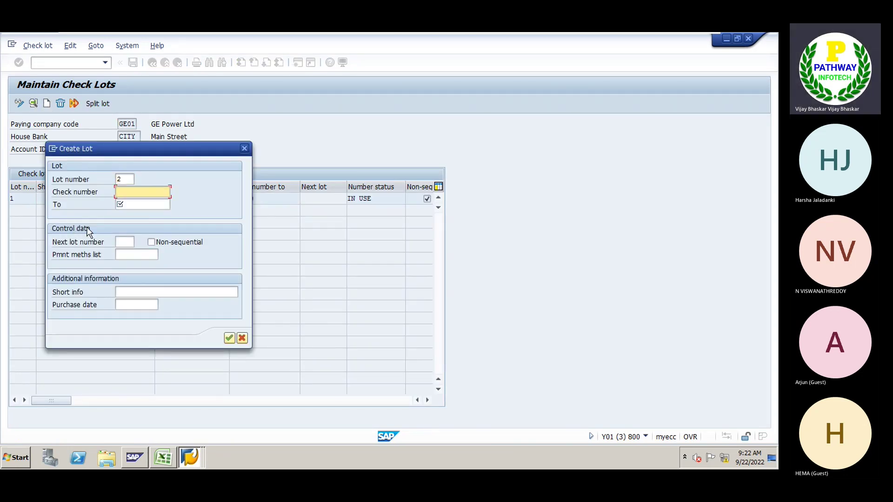
pyautogui.moveTo(126, 146); pyautogui.dragTo(426, 180)
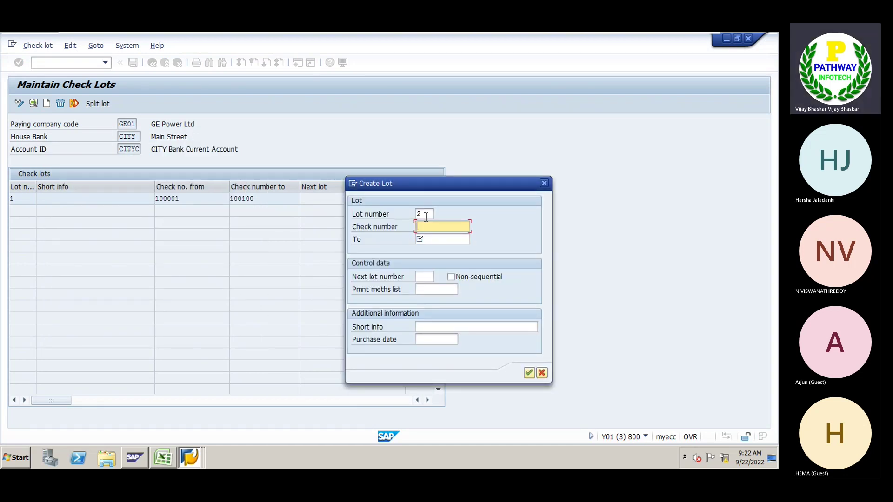
pyautogui.write('5')
pyautogui.press('Down')
pyautogui.press('Tab')
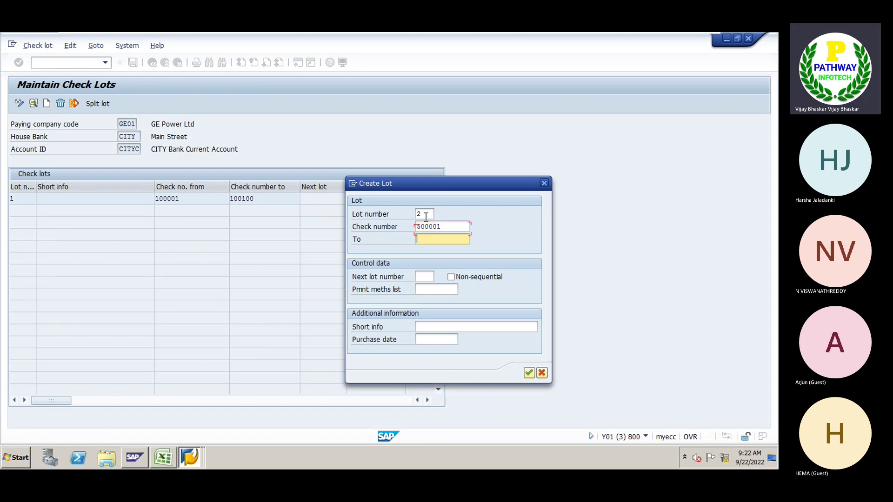
pyautogui.press('Down')
pyautogui.press('Down')
pyautogui.press('Down')
pyautogui.press('Down')
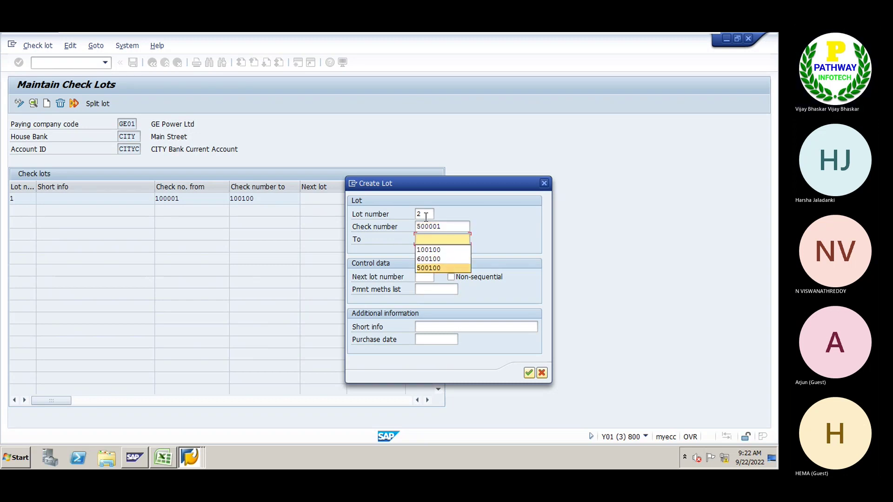
pyautogui.press('Return')
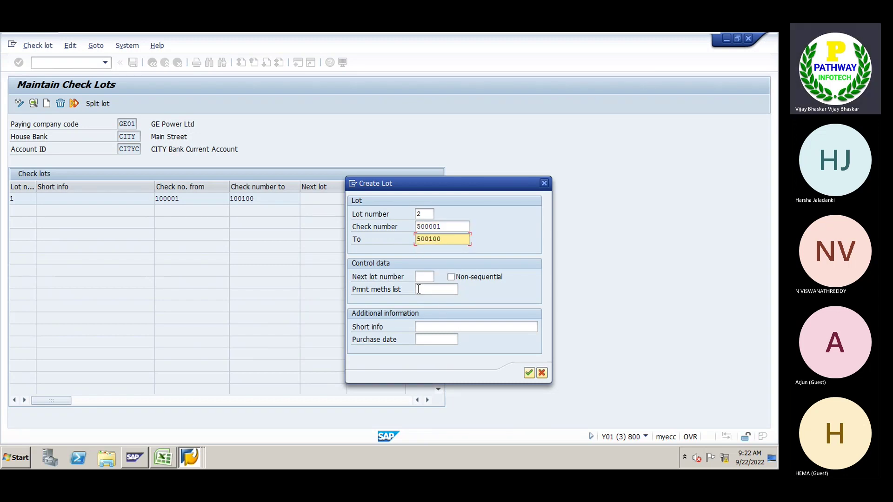
# Enter purchase date 22092022 for lot 2 and save the check lot
pyautogui.click(425, 340)
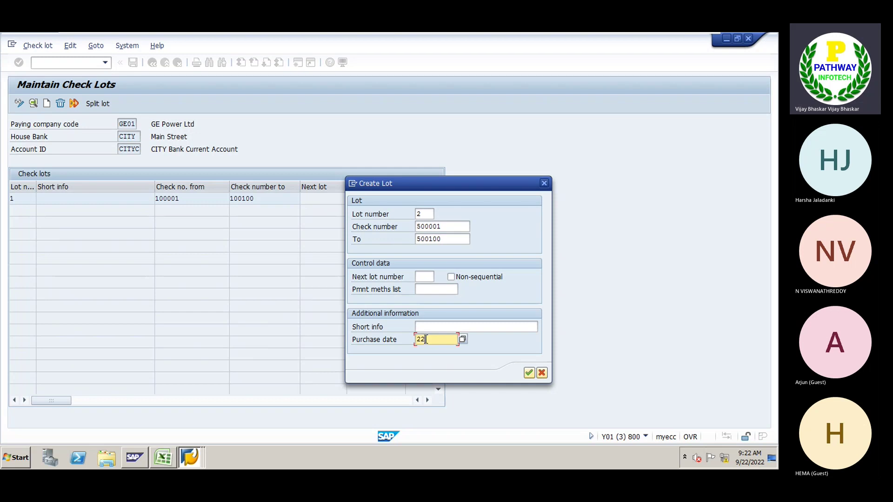
pyautogui.write('22092022')
pyautogui.press('Return')
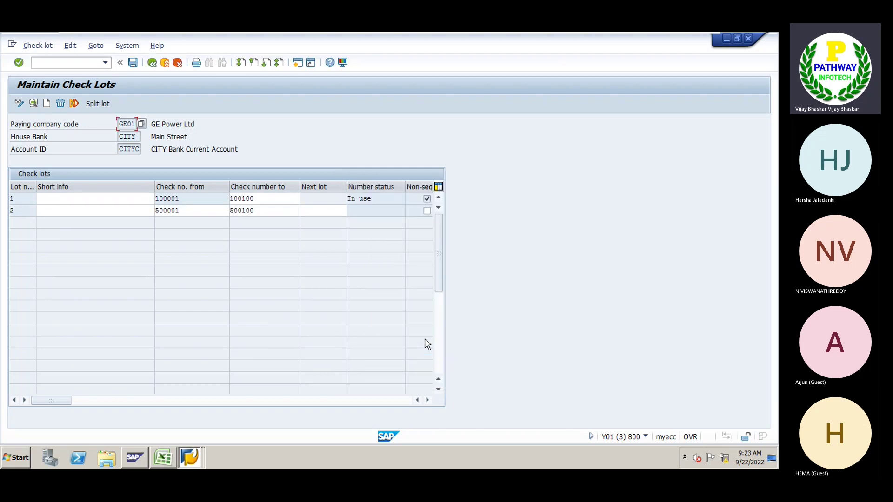
pyautogui.click(133, 63)
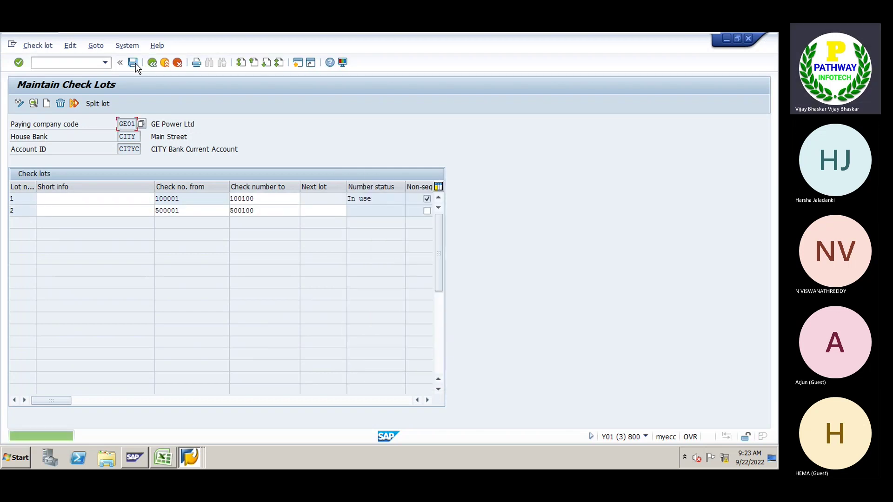
pyautogui.hotkey('alt', 'Tab')
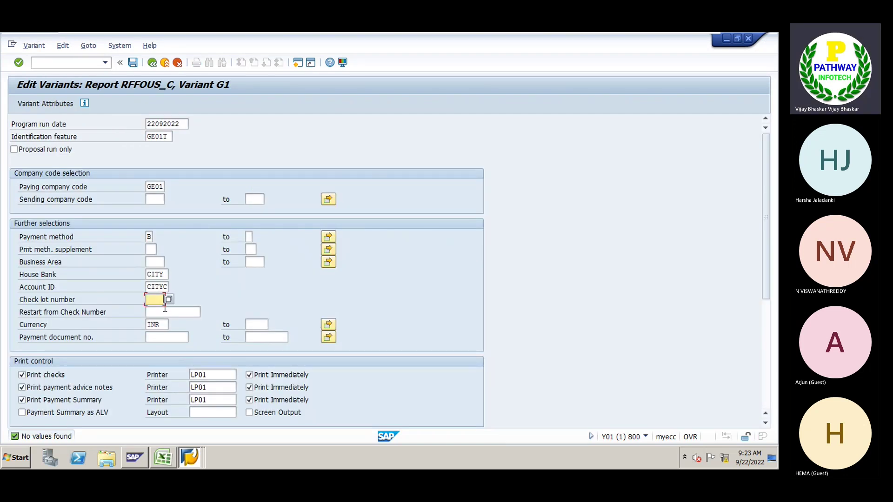
# Assign check lot 0002 to variant G1, save it, and go back to the printout settings
pyautogui.click(168, 299)
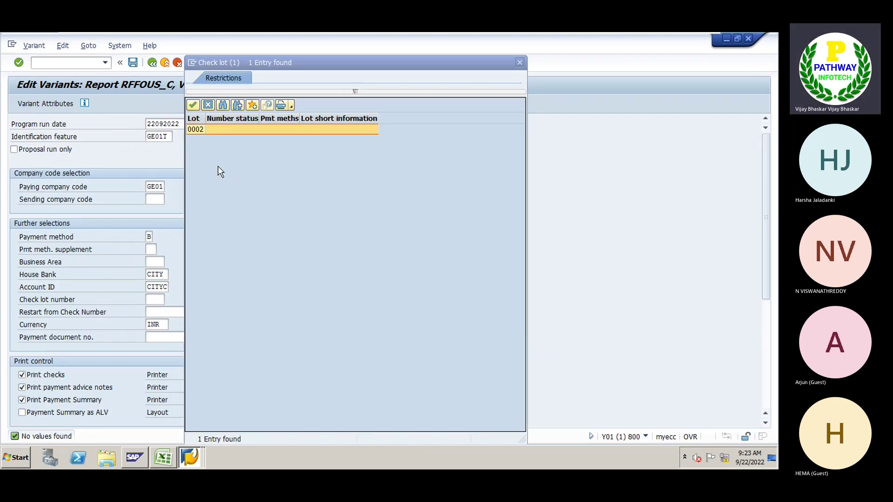
pyautogui.click(195, 130)
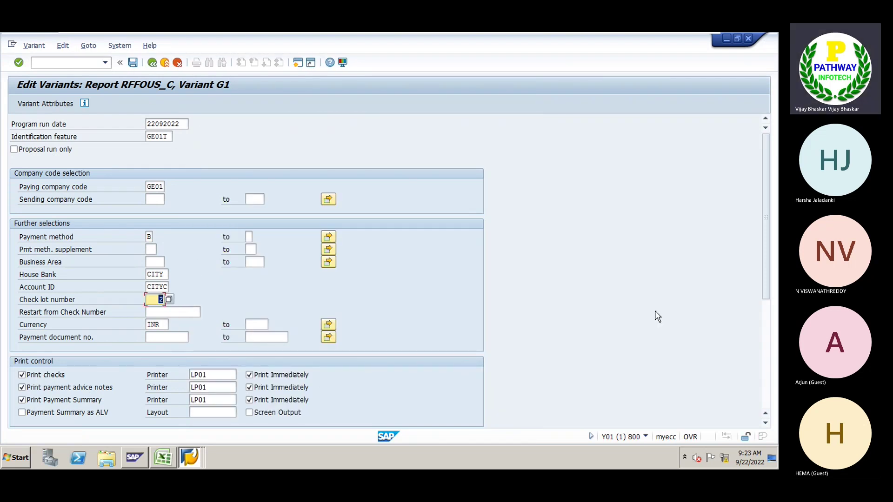
pyautogui.moveTo(765, 214); pyautogui.dragTo(758, 135)
pyautogui.click(133, 64)
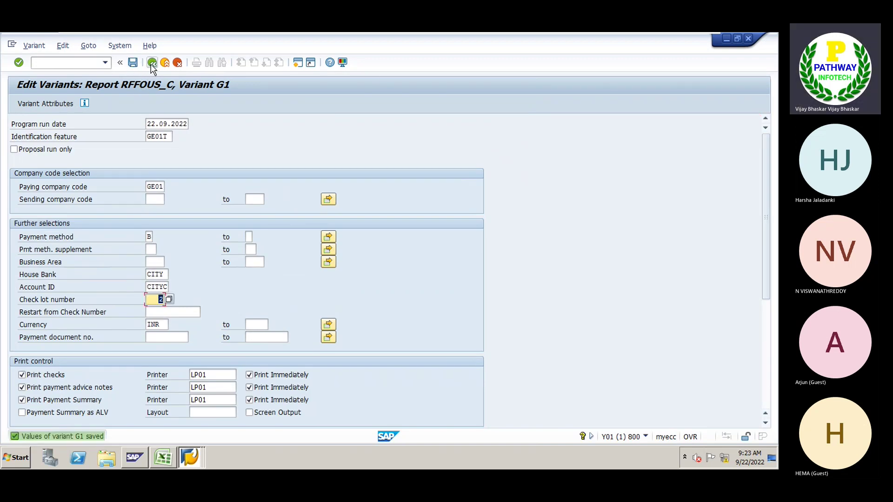
pyautogui.click(152, 64)
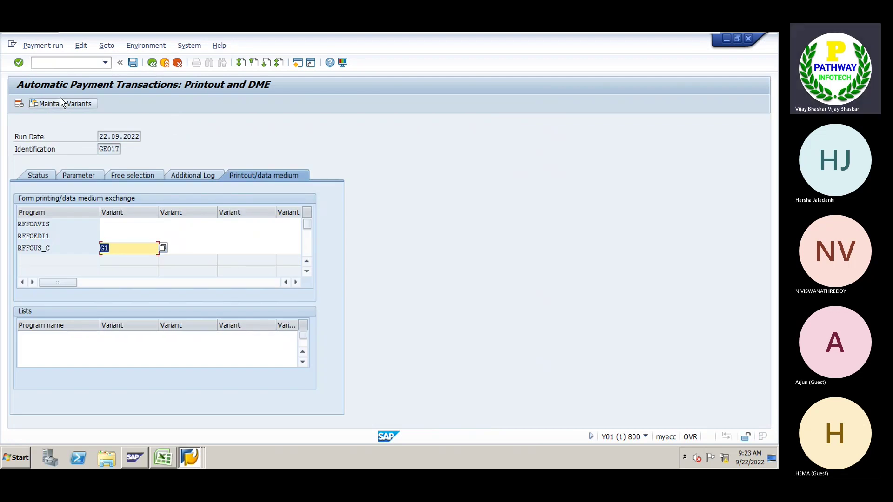
# Save the payment run printout settings and return to the status overview
pyautogui.click(134, 63)
pyautogui.click(133, 64)
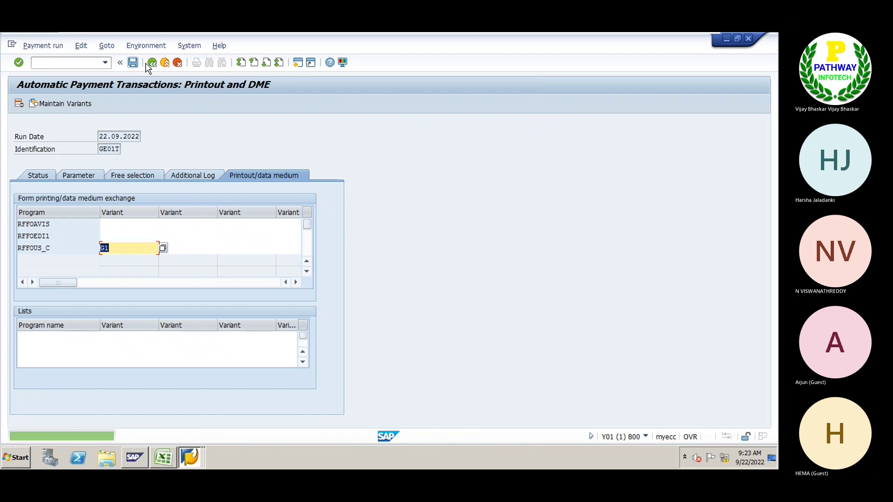
pyautogui.click(150, 65)
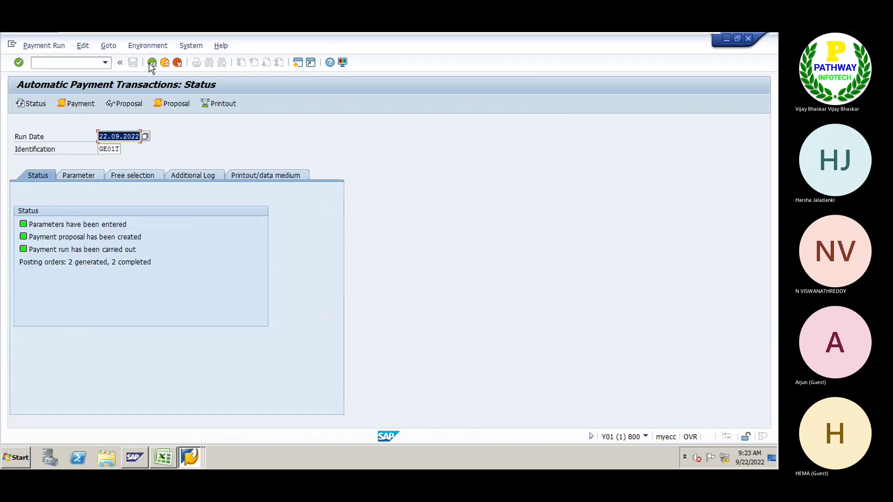
pyautogui.click(265, 177)
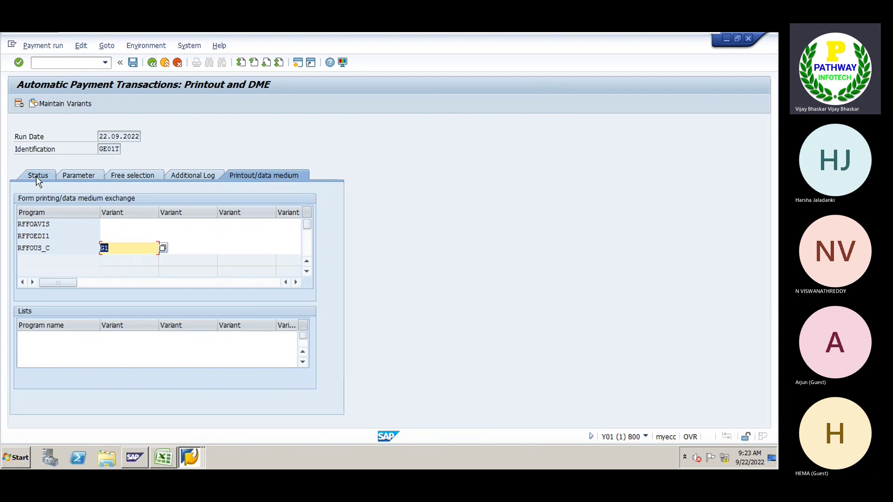
pyautogui.click(38, 179)
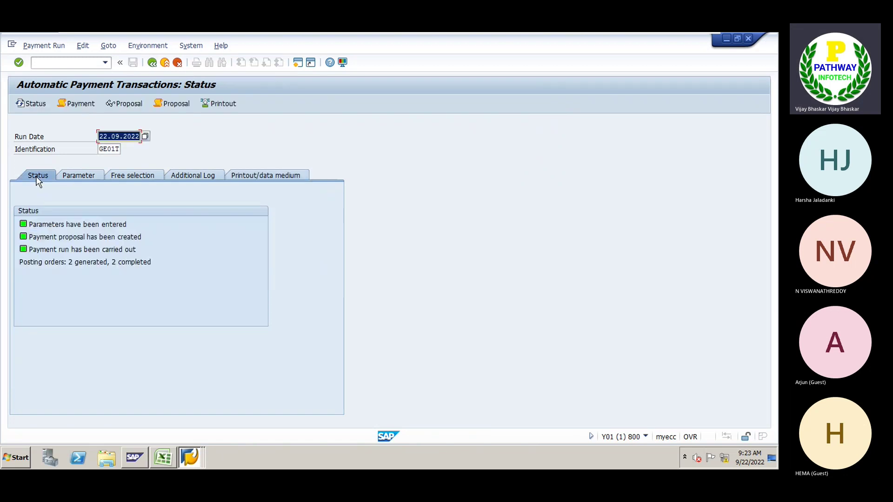
pyautogui.click(219, 103)
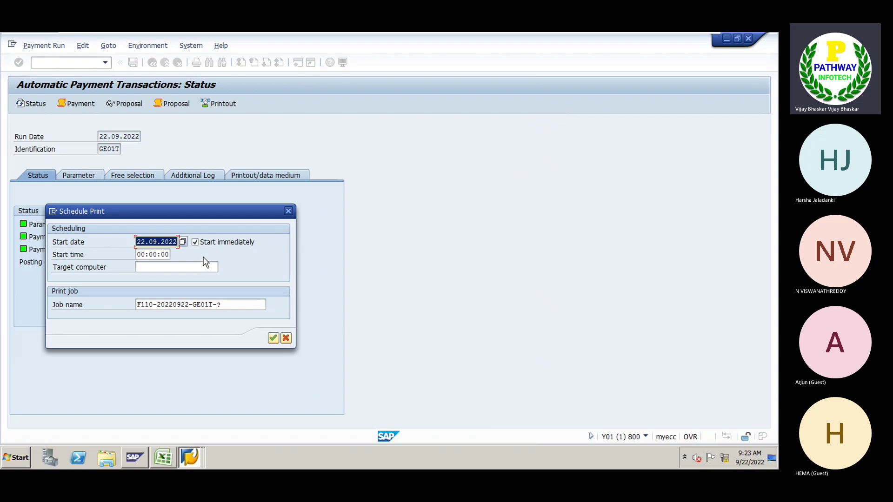
pyautogui.click(231, 305)
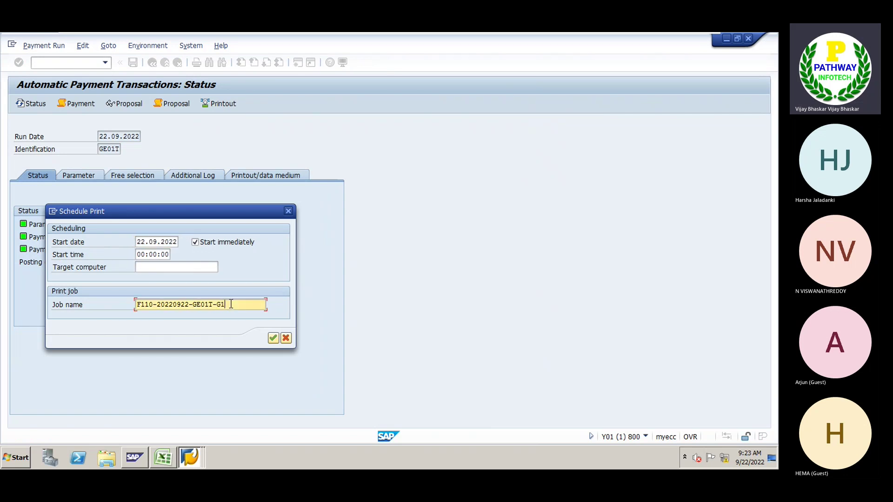
pyautogui.click(273, 338)
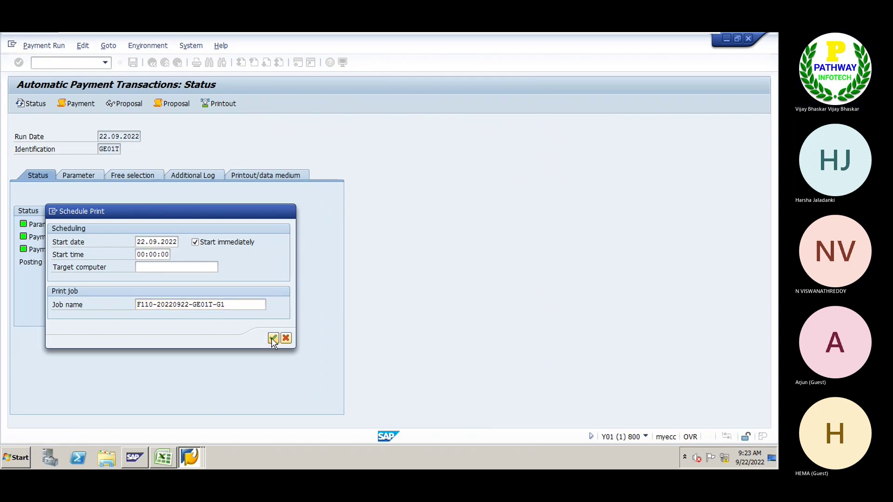
pyautogui.click(28, 104)
pyautogui.click(28, 105)
pyautogui.click(28, 104)
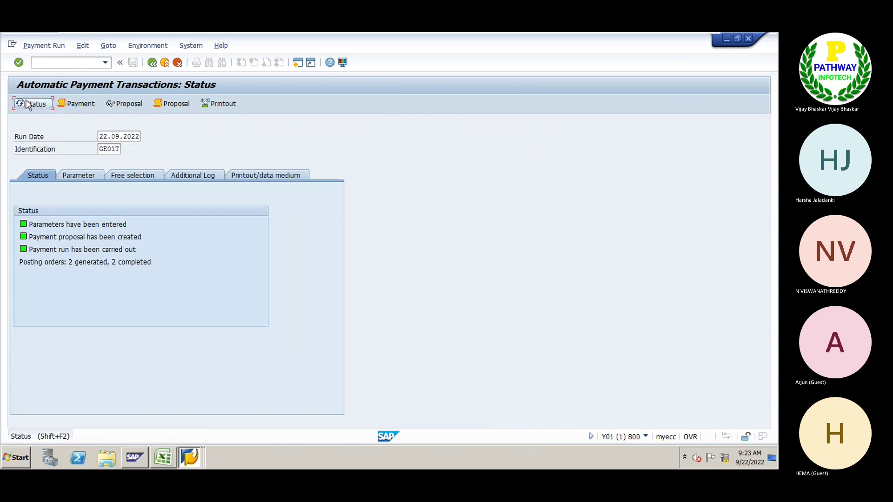
pyautogui.click(26, 104)
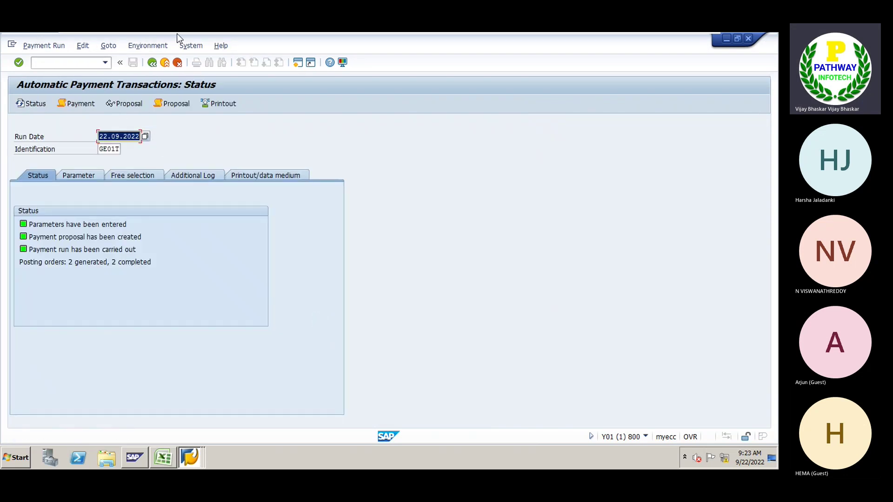
pyautogui.click(191, 47)
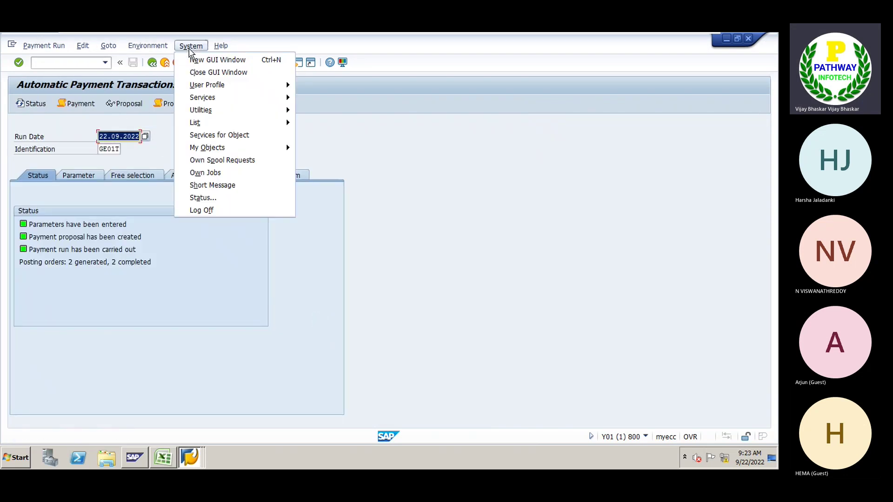